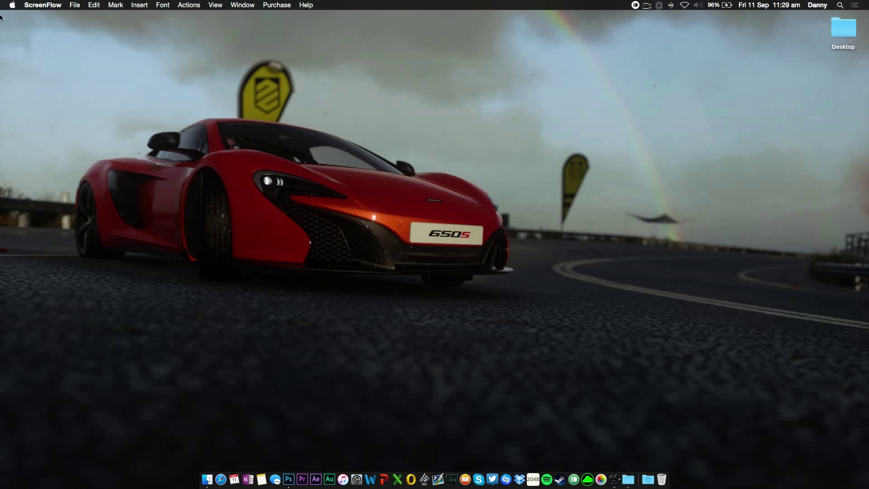
- Check the Mac's OS X version and hardware overview, and close the information window
click(12, 5)
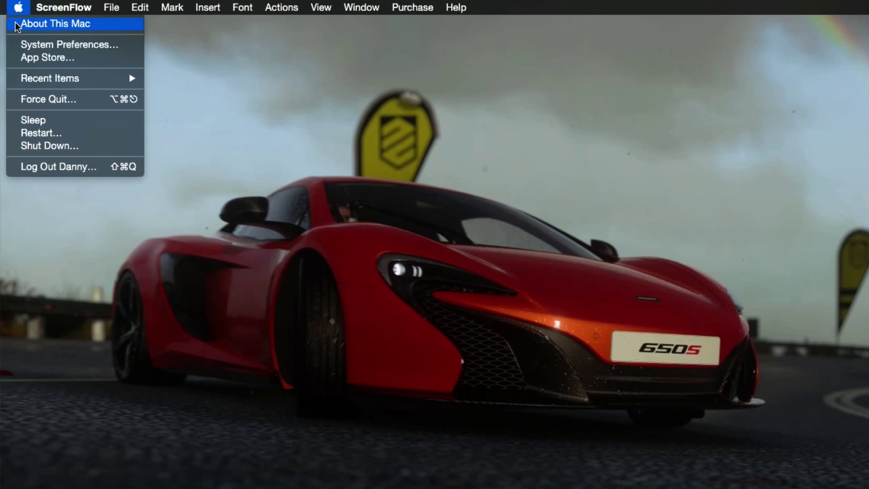
click(17, 25)
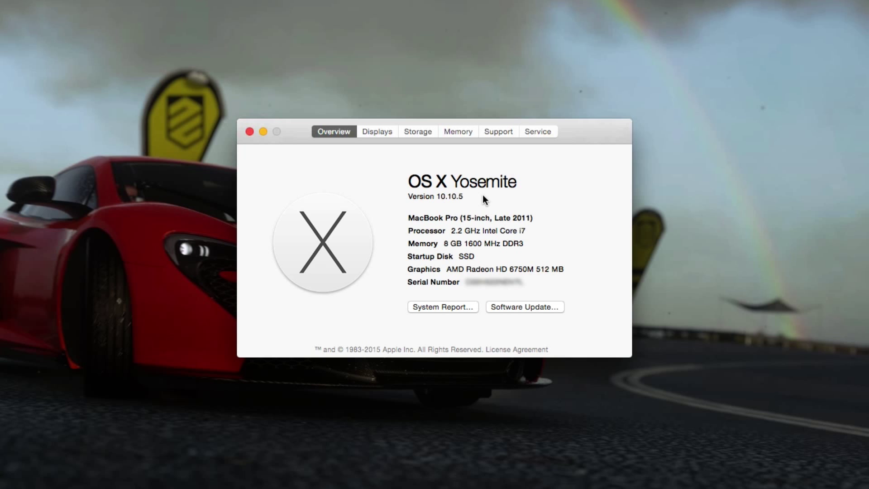
click(249, 132)
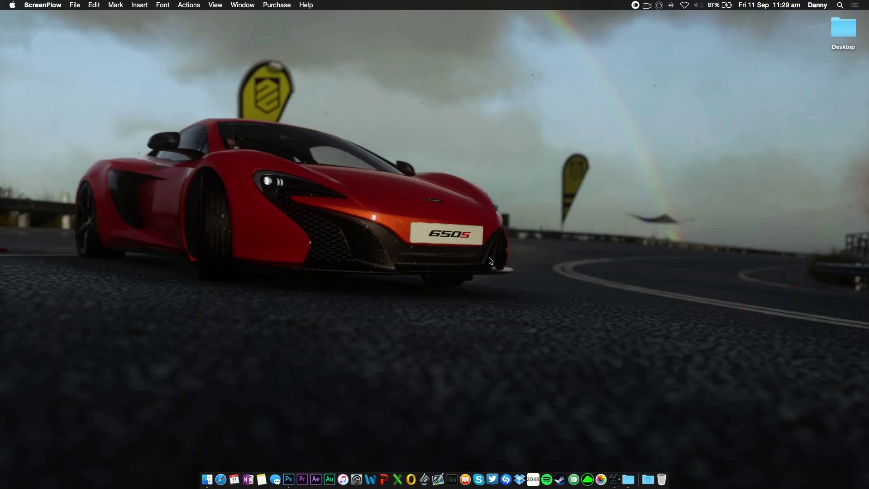
- Launch the Photos app from the second page of installed applications
key(F4)
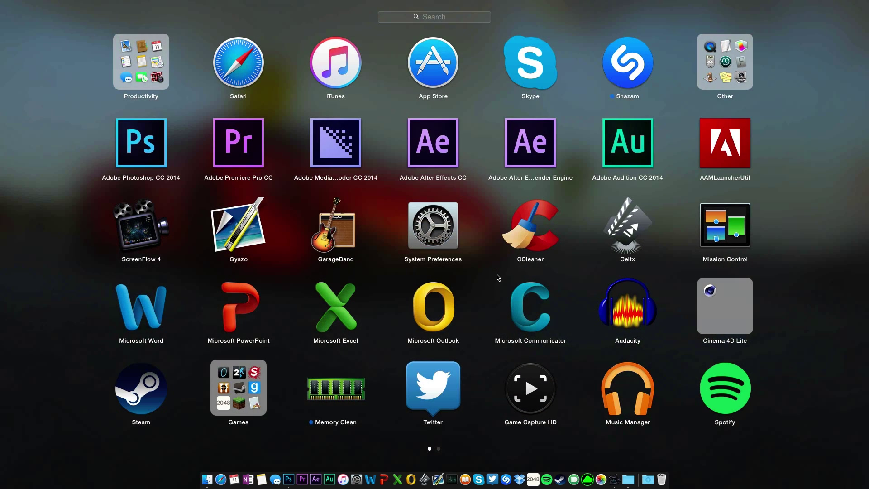
scroll(480, 269, right, 5)
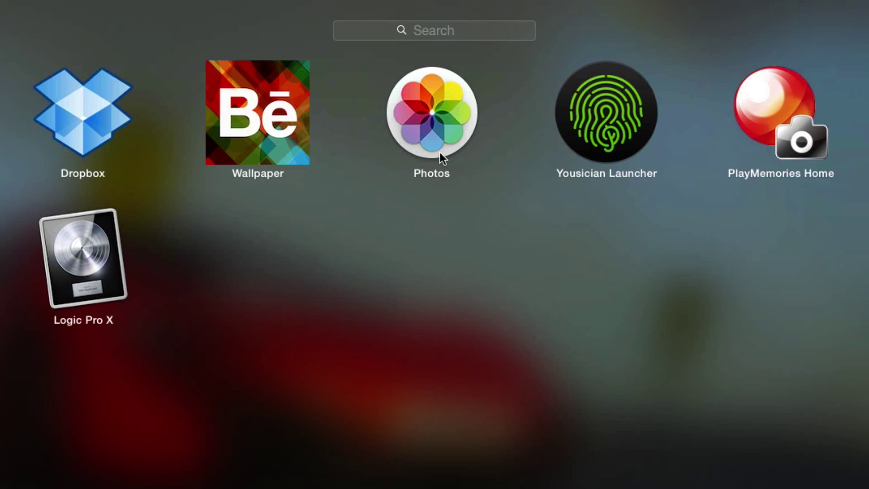
click(439, 133)
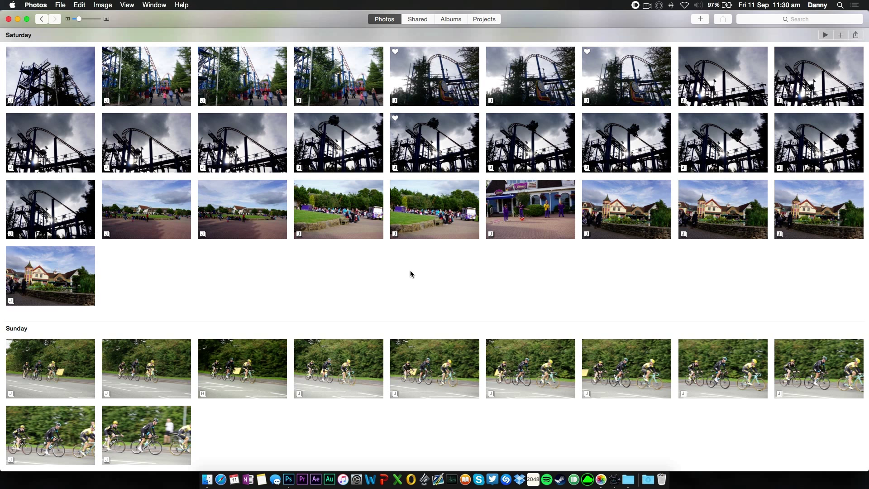
- Browse the photo library by individual days, by date-range collections and by years
scroll(318, 393, up, 3)
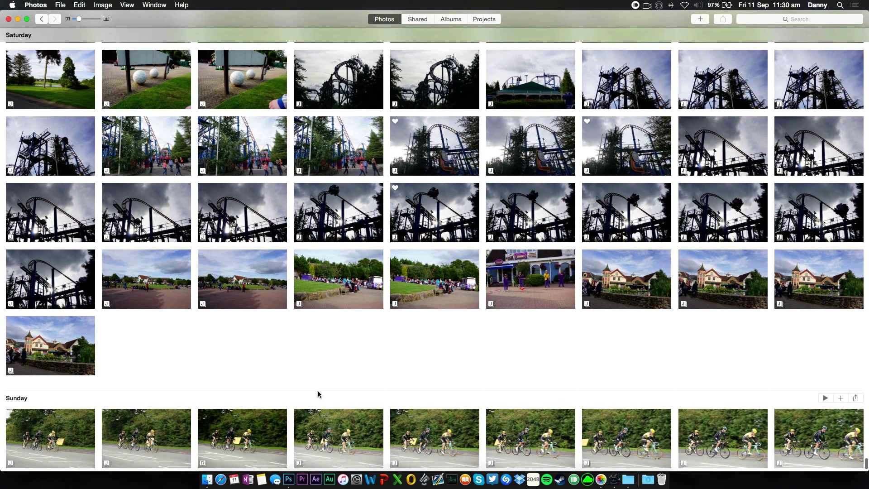
scroll(319, 392, up, 15)
scroll(321, 392, up, 20)
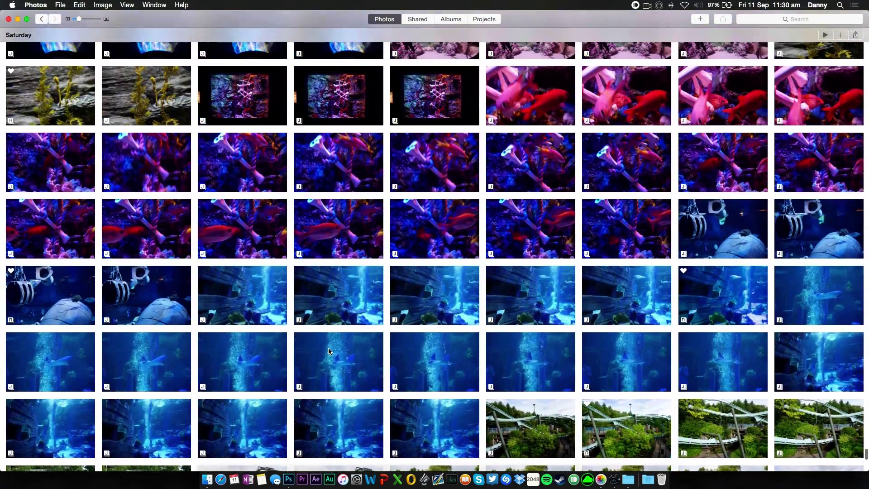
scroll(328, 348, up, 20)
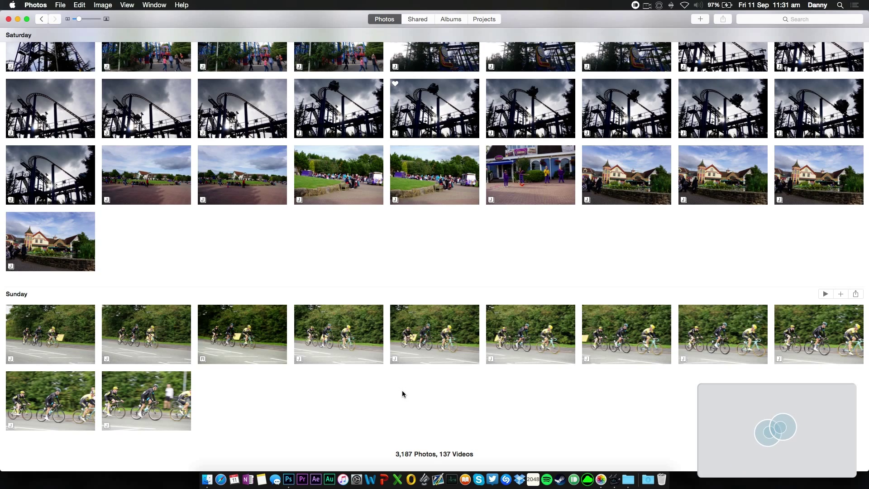
scroll(402, 394, down, 3)
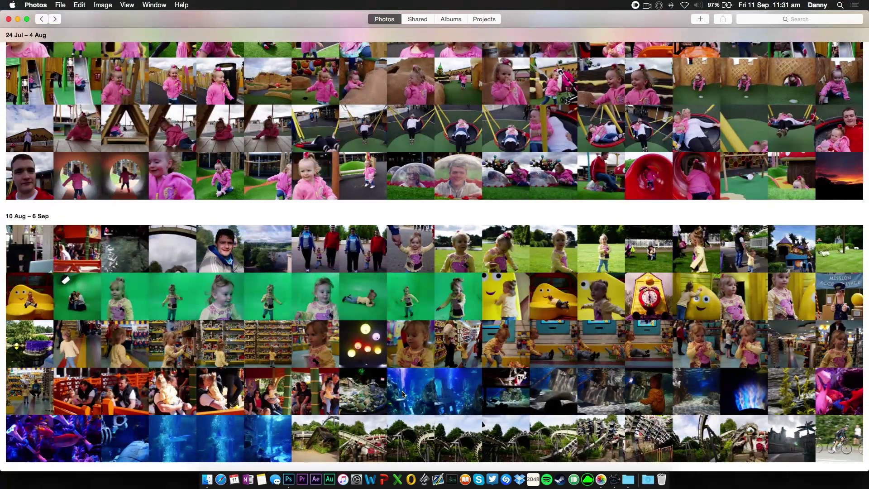
scroll(402, 393, up, 5)
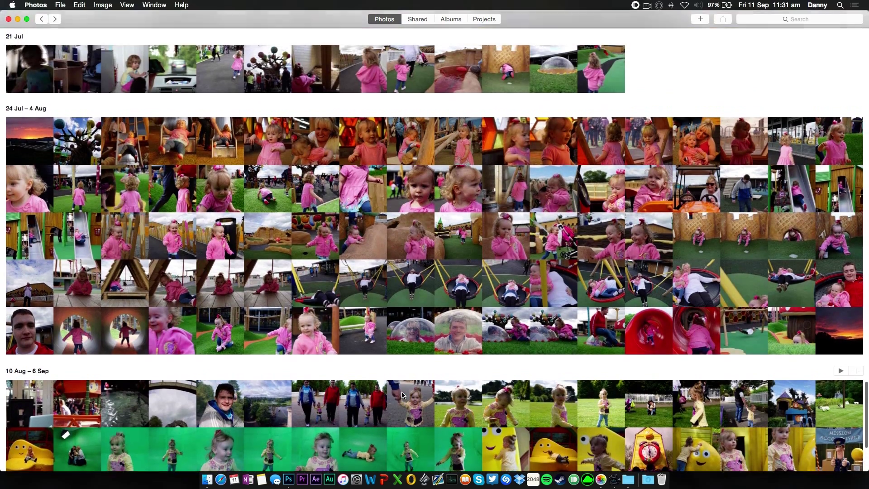
scroll(402, 394, down, 5)
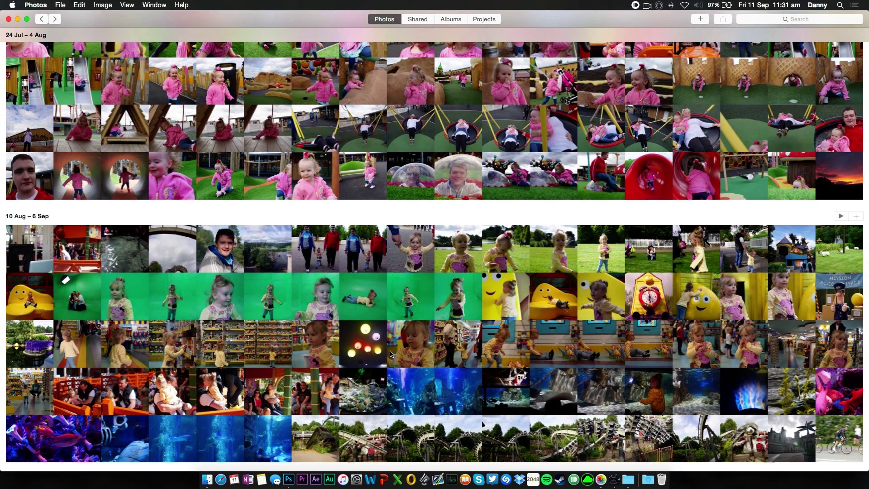
scroll(391, 355, down, 3)
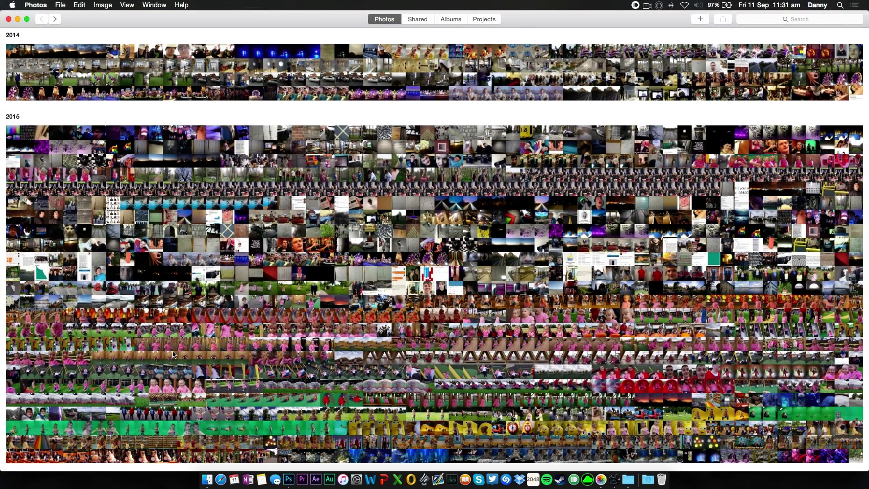
click(454, 136)
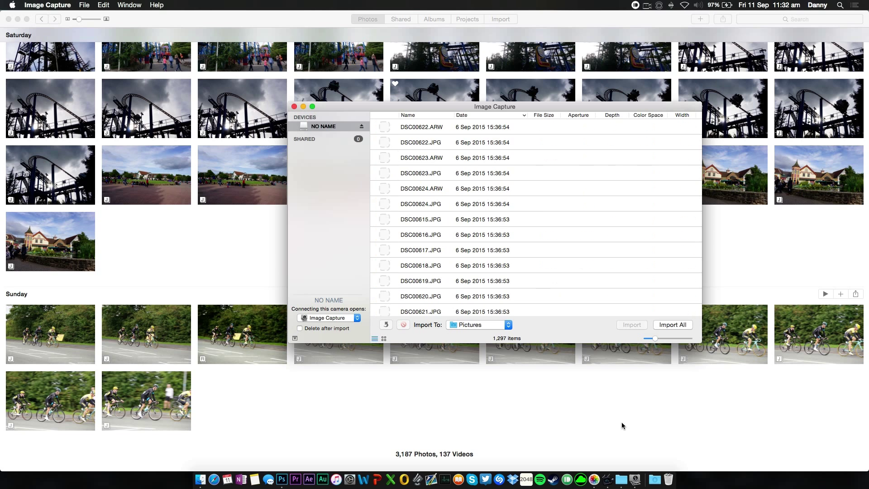
- Close Image Capture and open the Photos import view for the NO NAME device
click(293, 107)
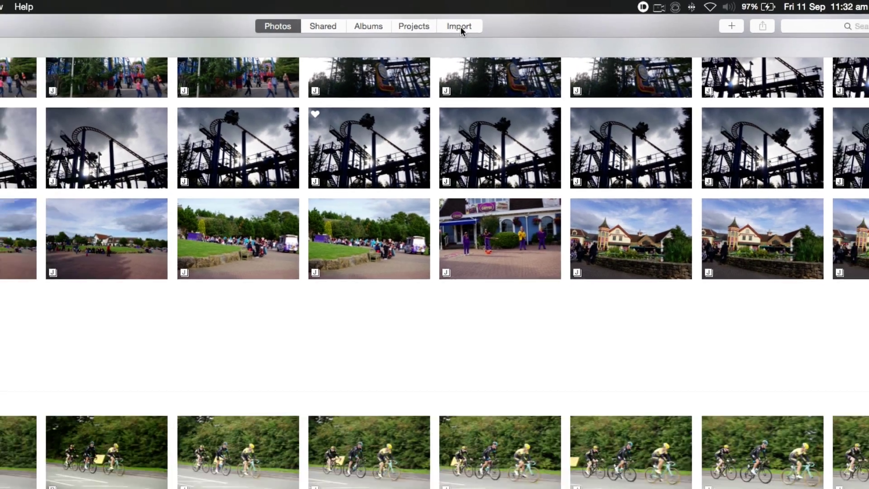
click(435, 31)
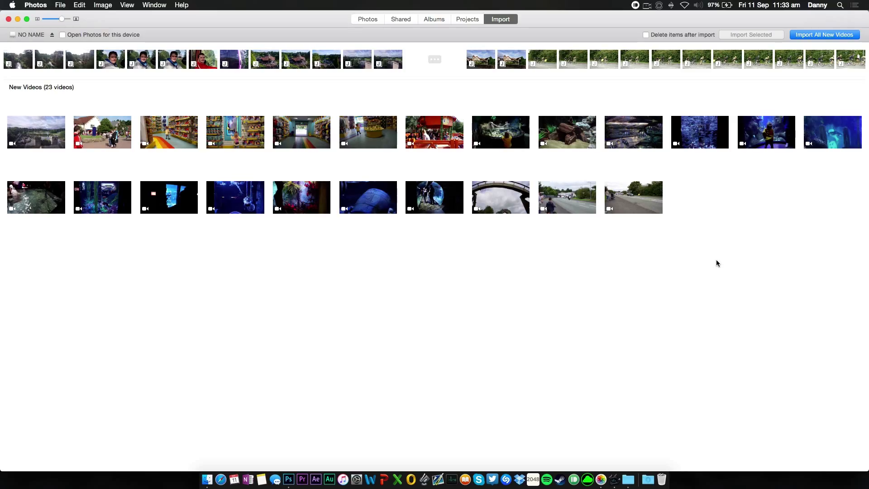
- Mark four of the new videos on the device for import and clear the selection again
click(638, 202)
click(509, 202)
click(434, 136)
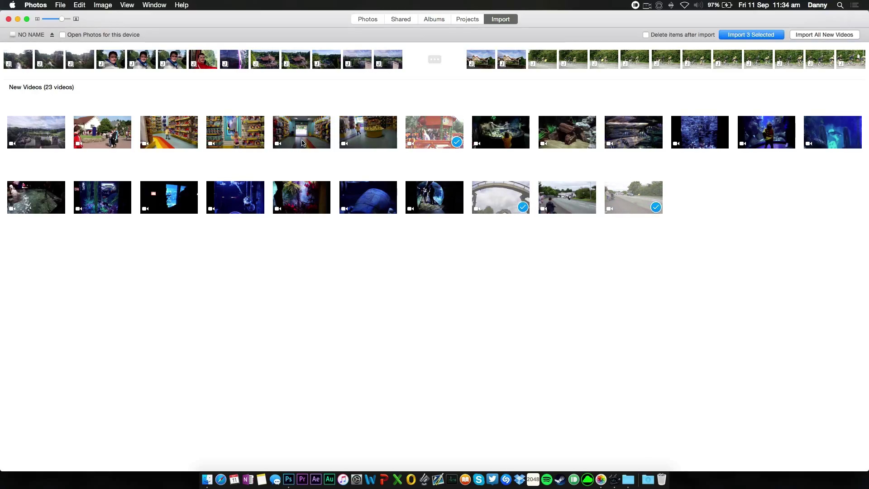
click(299, 142)
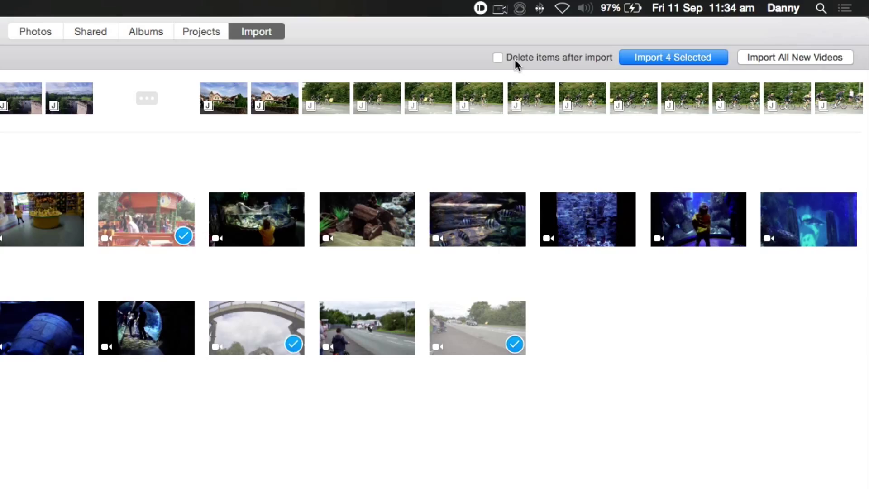
click(518, 79)
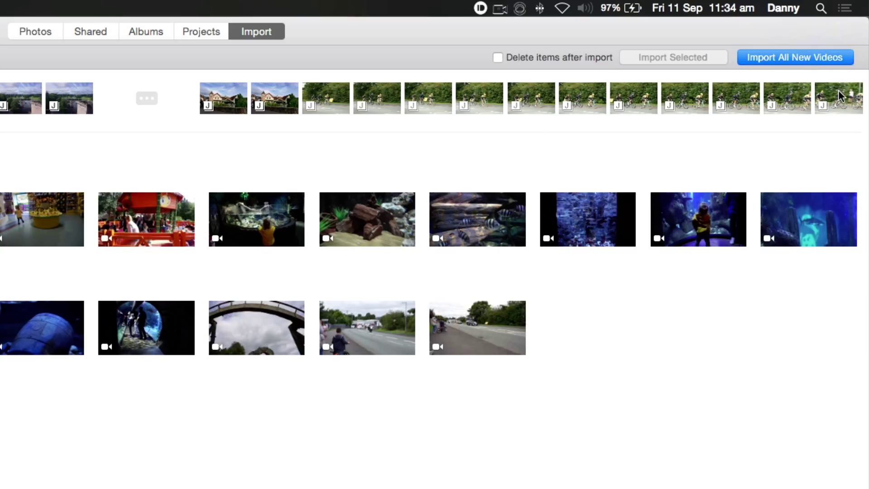
- Mark four of the device's photos for import and clear the selection again
click(839, 91)
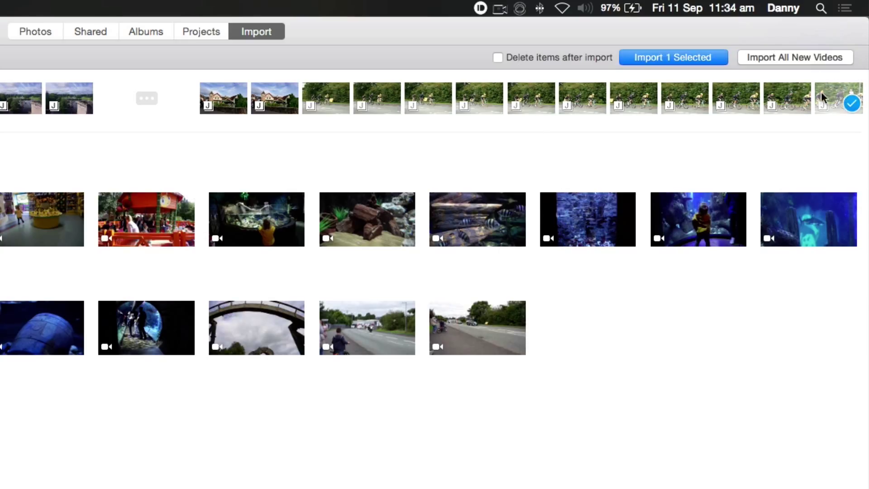
click(730, 91)
click(282, 86)
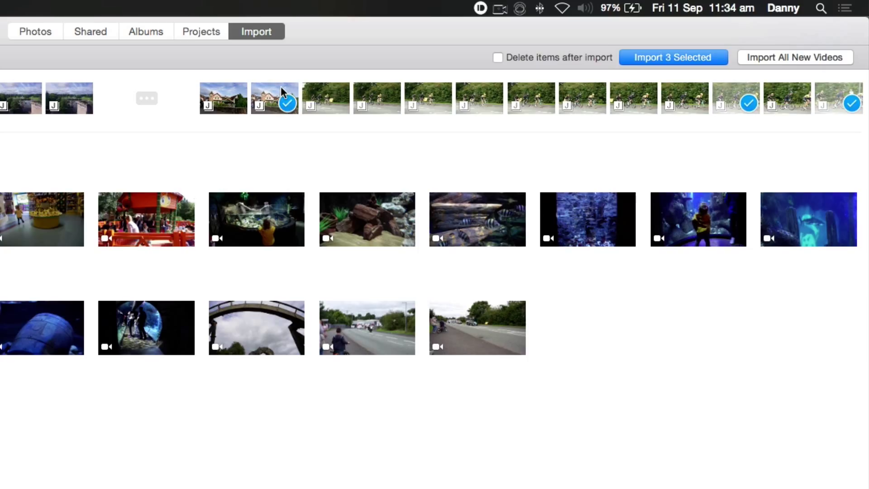
click(89, 95)
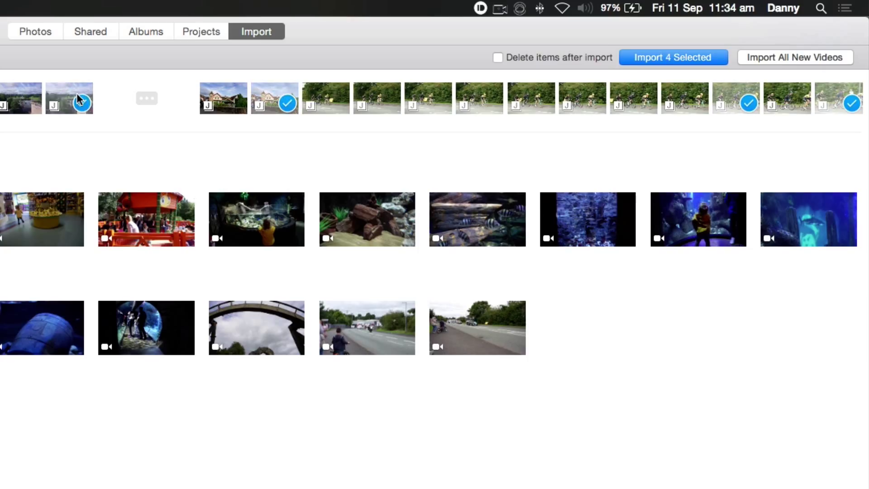
click(677, 57)
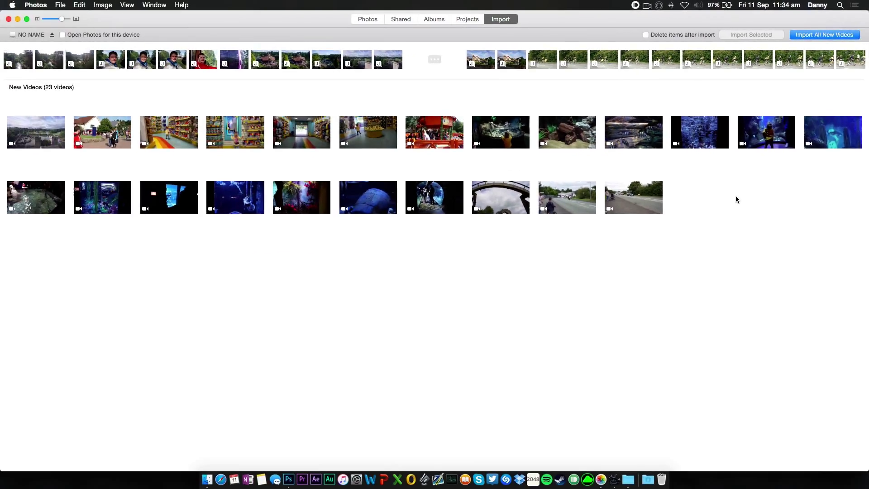
- Leave the import view, look through the Last Import album and return to the album overview
click(368, 20)
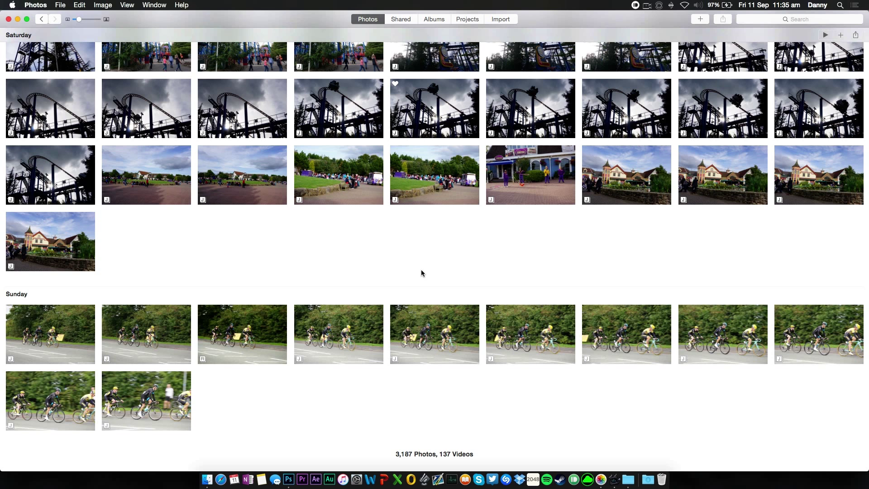
click(434, 20)
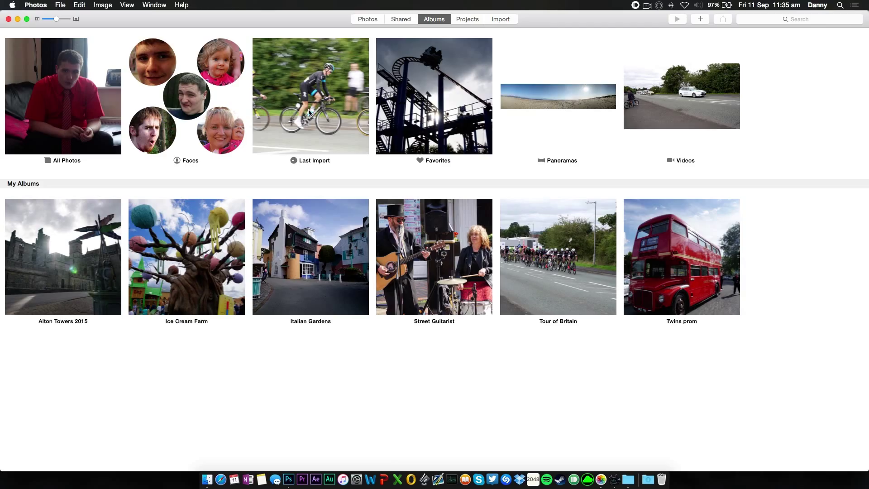
double_click(315, 126)
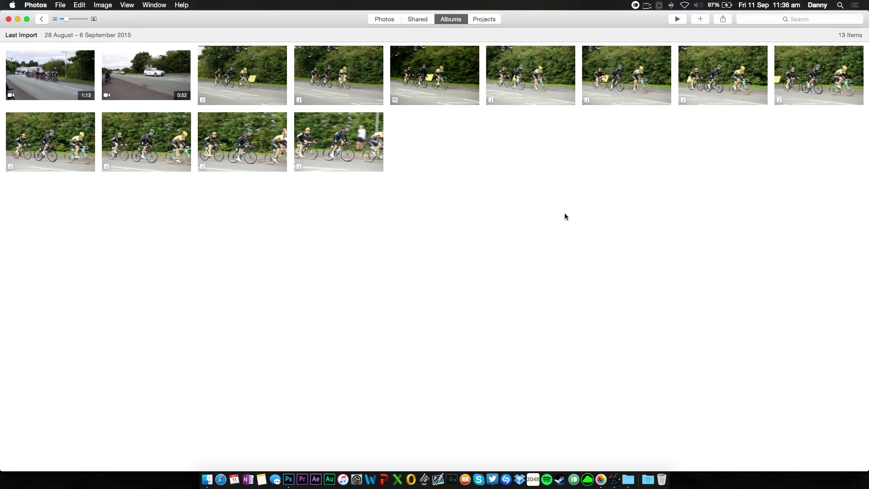
click(450, 19)
click(437, 367)
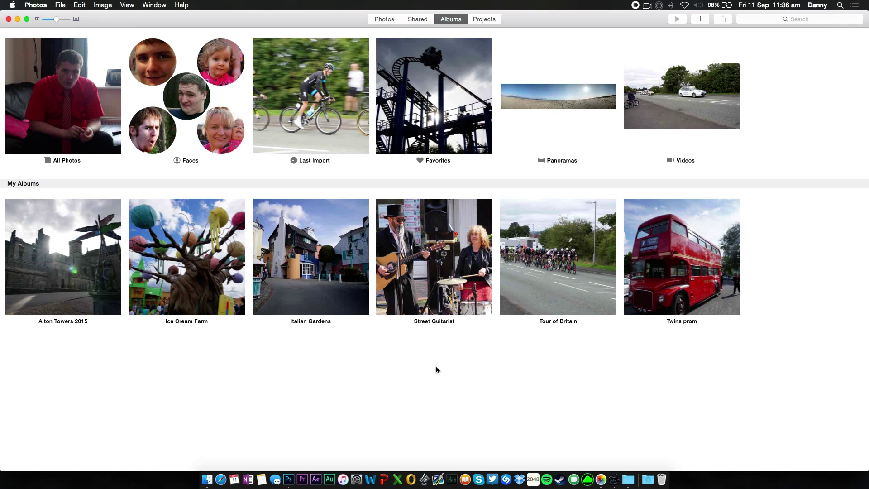
- View the Saturday photo of the castle with the signpost at full size and return to the library
click(383, 18)
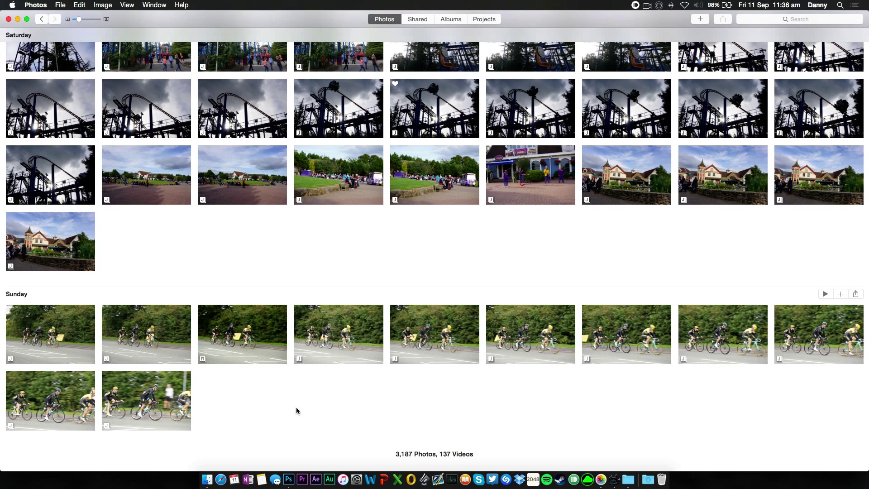
scroll(296, 409, up, 10)
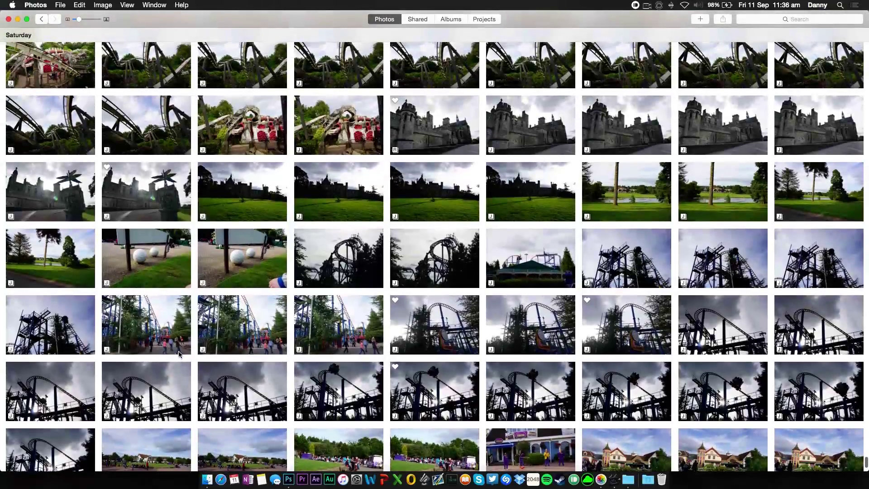
double_click(28, 186)
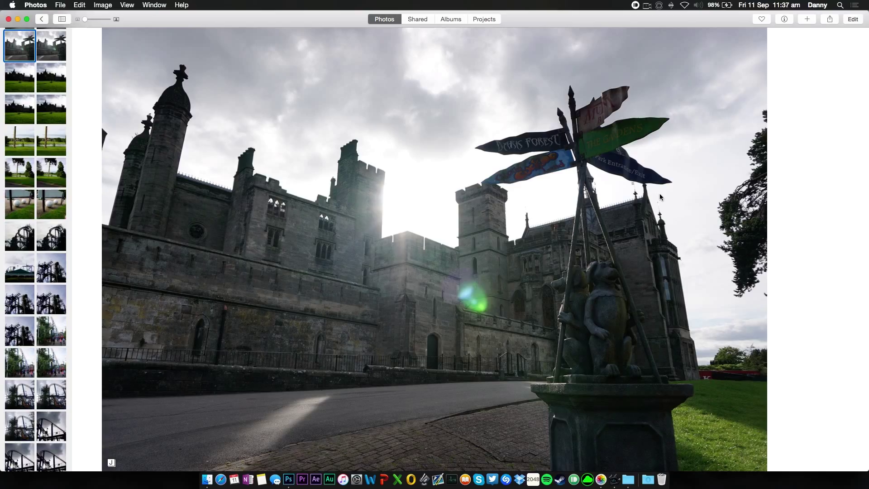
click(45, 22)
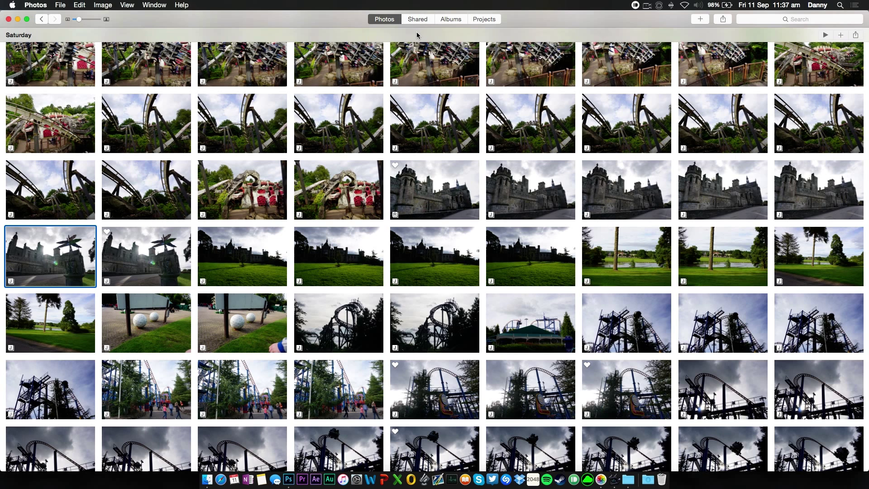
- Look through the Favorites album and return to the full photo library
click(456, 20)
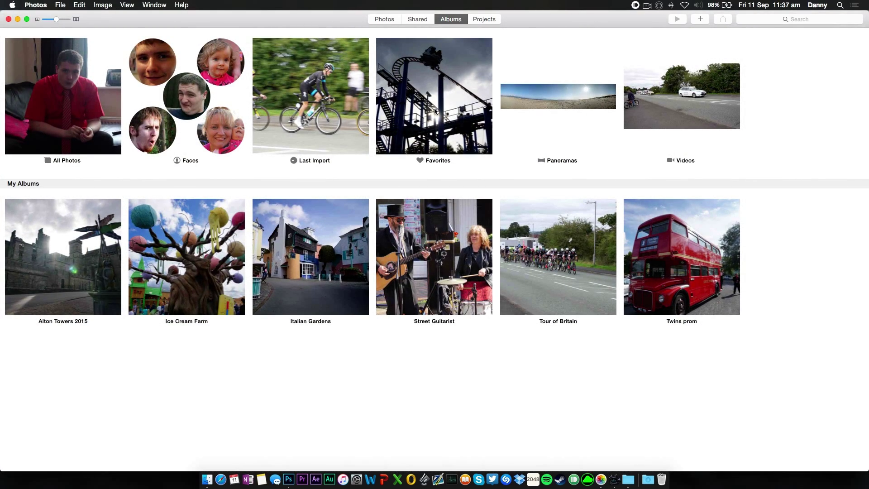
double_click(433, 110)
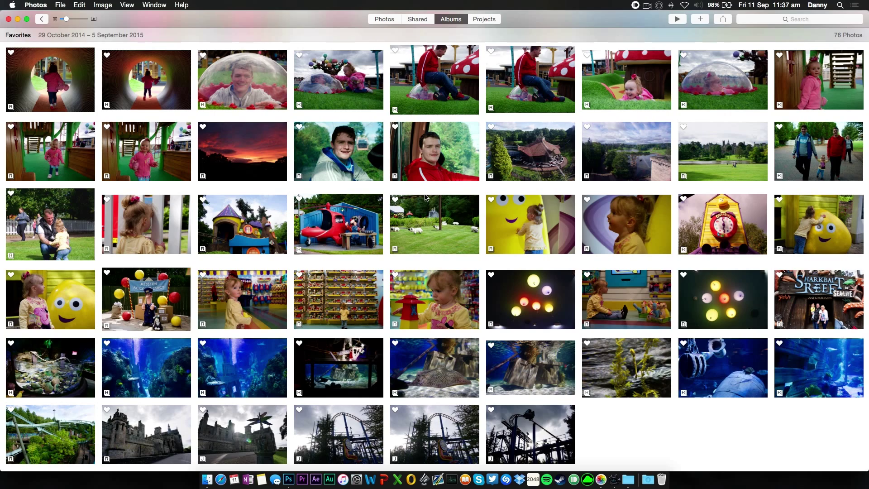
key(super+bracketleft)
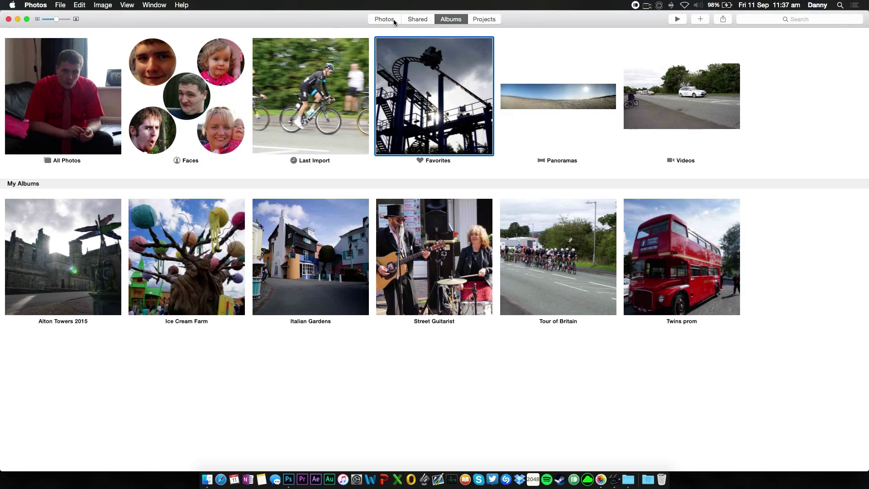
click(390, 20)
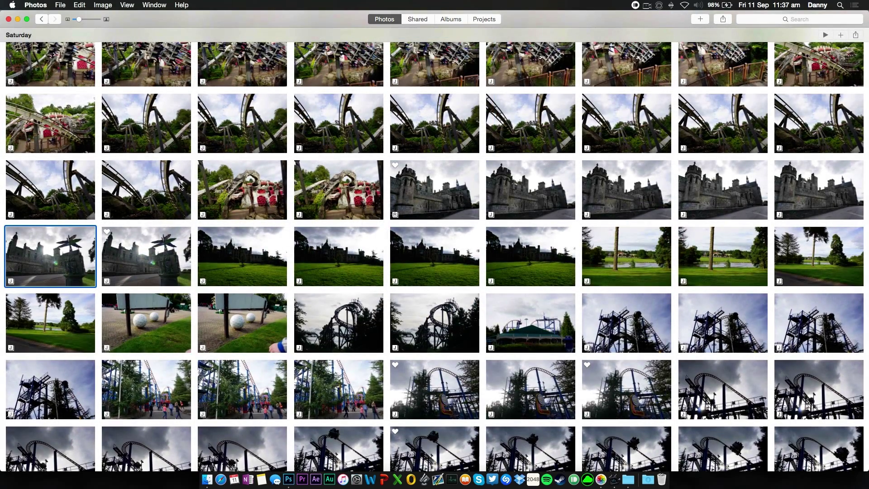
- View the Saturday photo of the curved roller coaster track at full size and return to the library
double_click(66, 186)
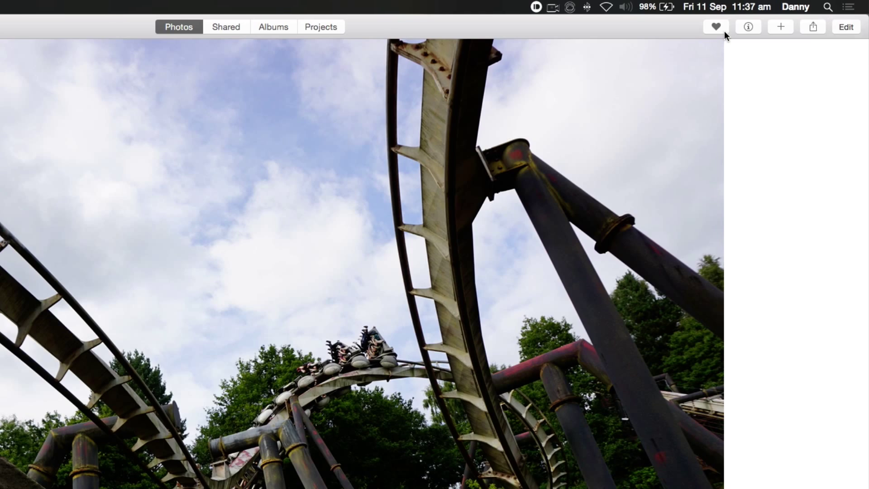
key(Escape)
- Open the Saturday castle photo with the signpost, examine its camera and file information, and close the information again
double_click(60, 315)
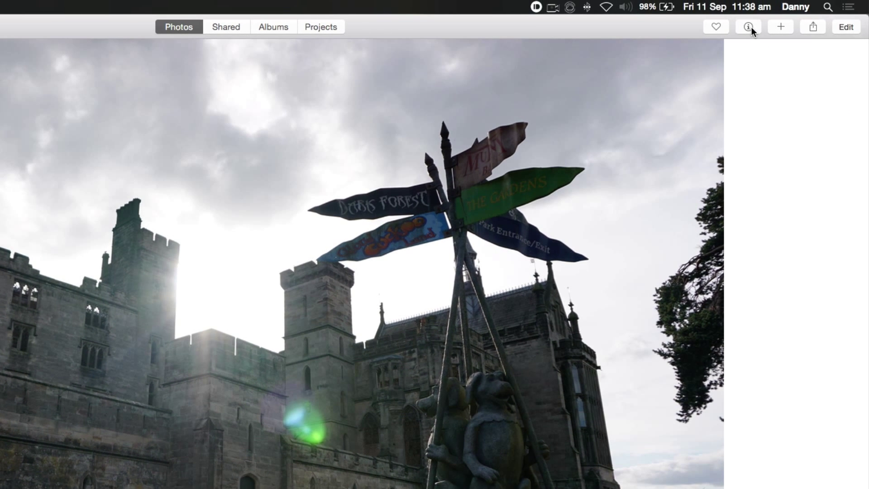
click(748, 27)
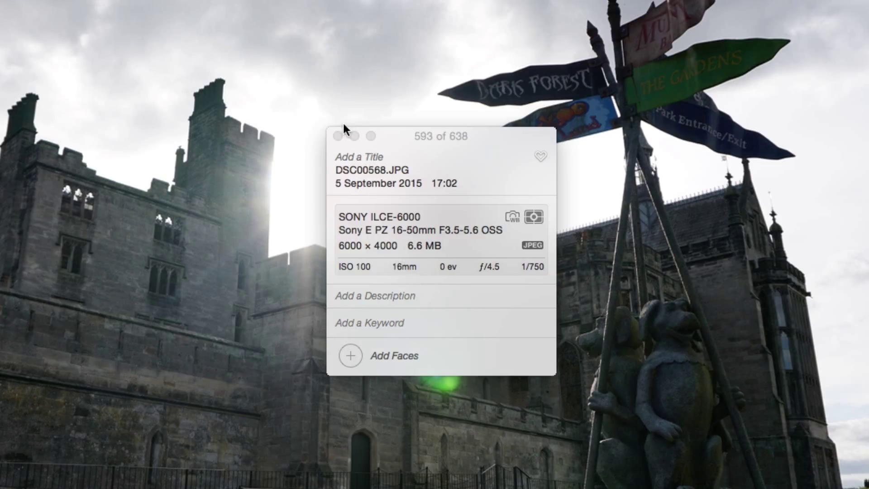
click(541, 153)
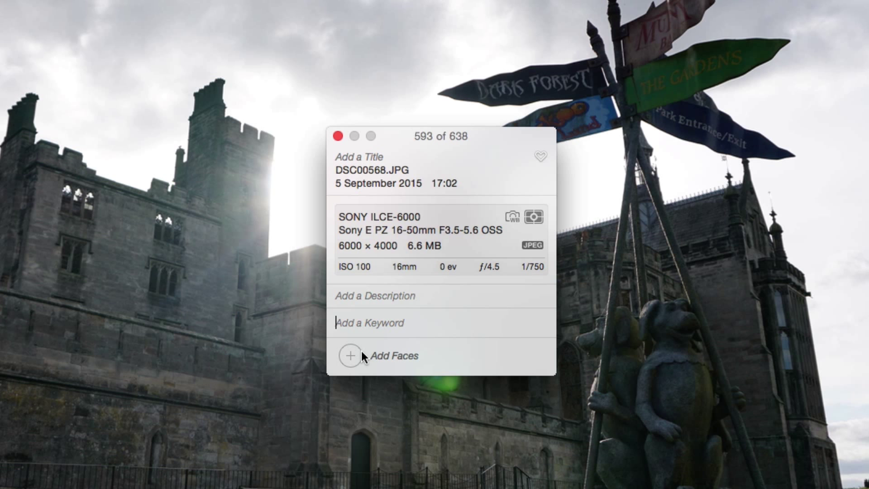
key(cmd+i)
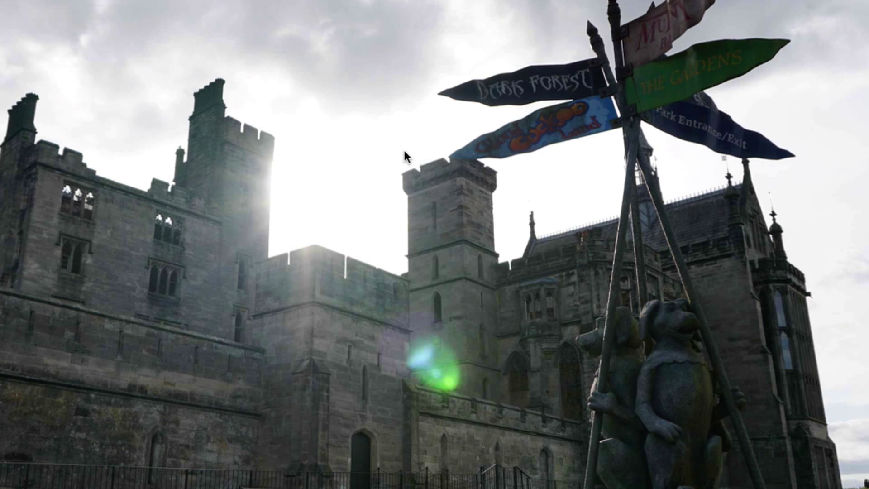
key(Escape)
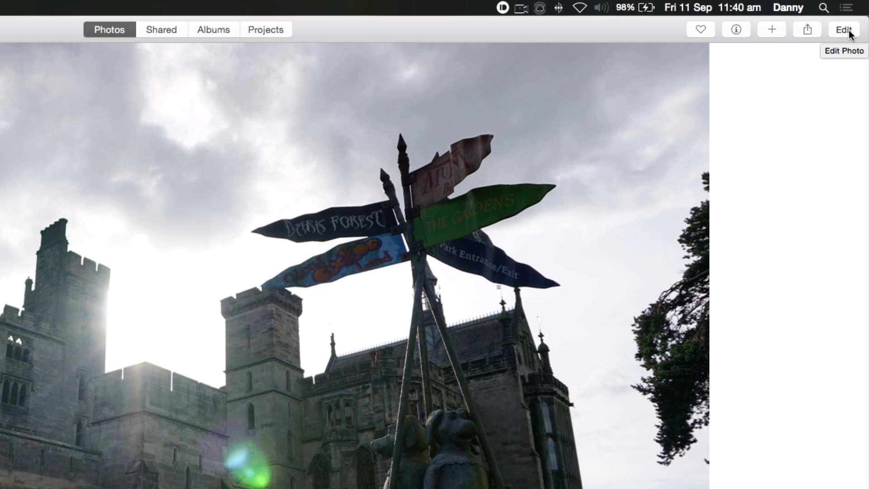
- Open the castle photo for editing and rotate it four times through a full turn
click(849, 32)
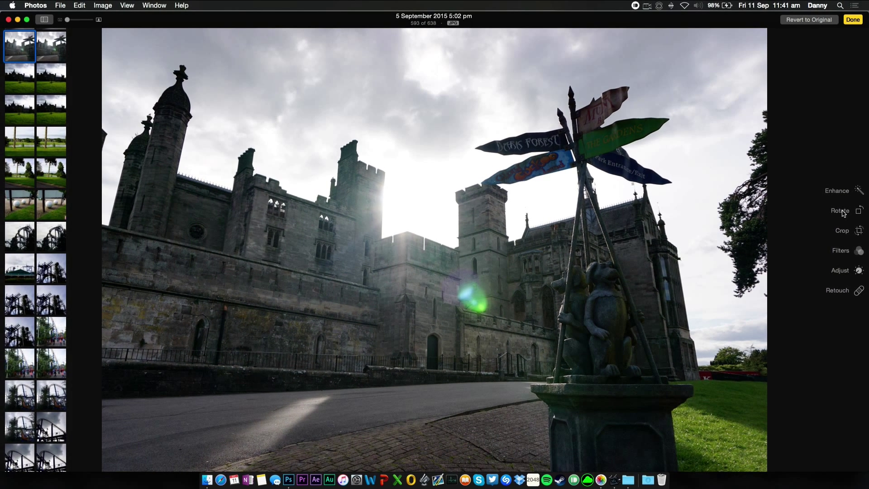
click(844, 214)
click(843, 214)
click(843, 214)
click(844, 214)
- Try cropping the castle photo to the Square aspect with a slight straightening, and undo the crop
click(840, 229)
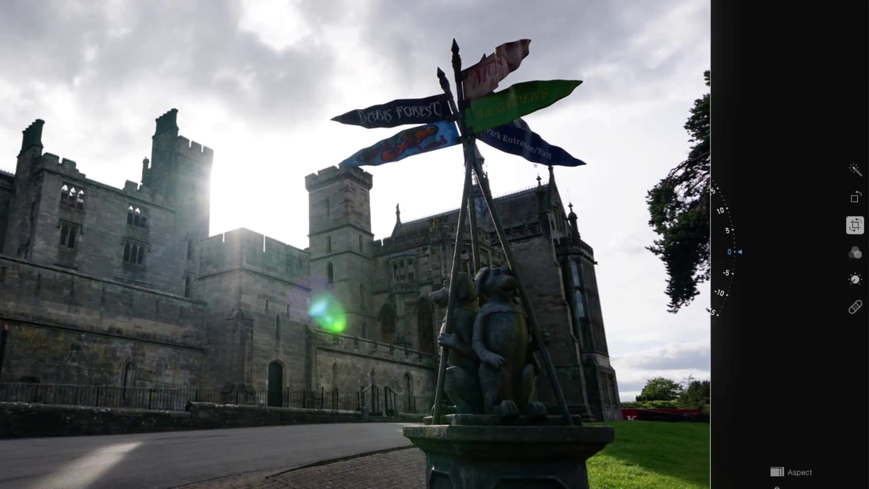
drag(440, 39, 441, 62)
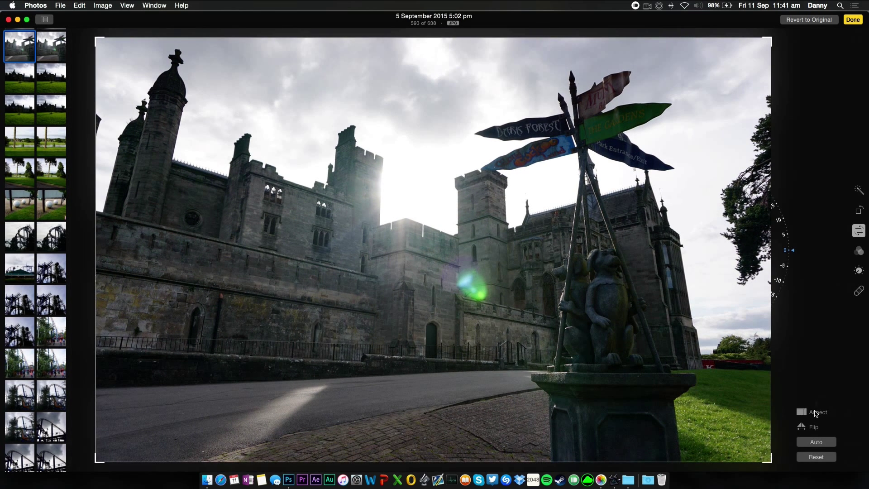
click(813, 411)
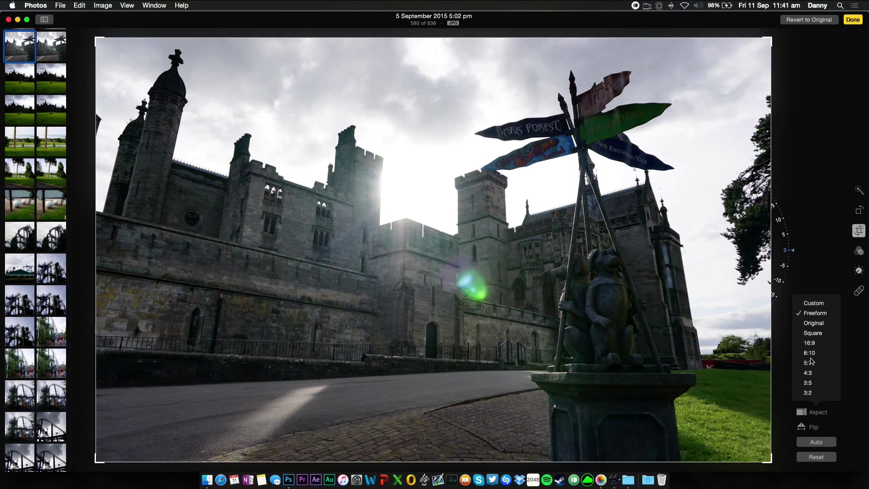
click(817, 334)
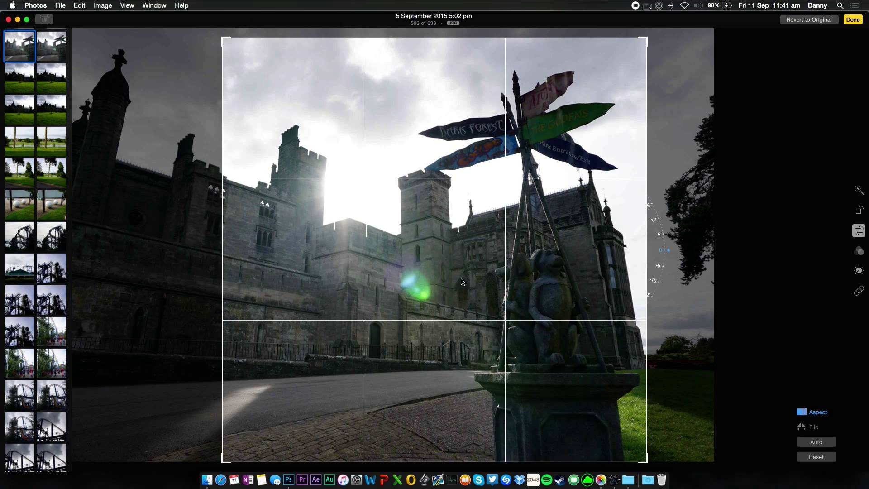
drag(665, 244, 685, 267)
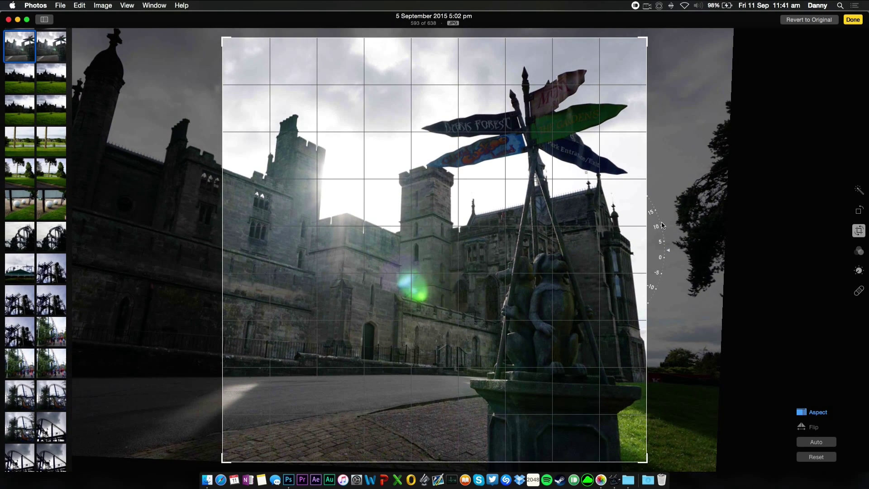
click(859, 231)
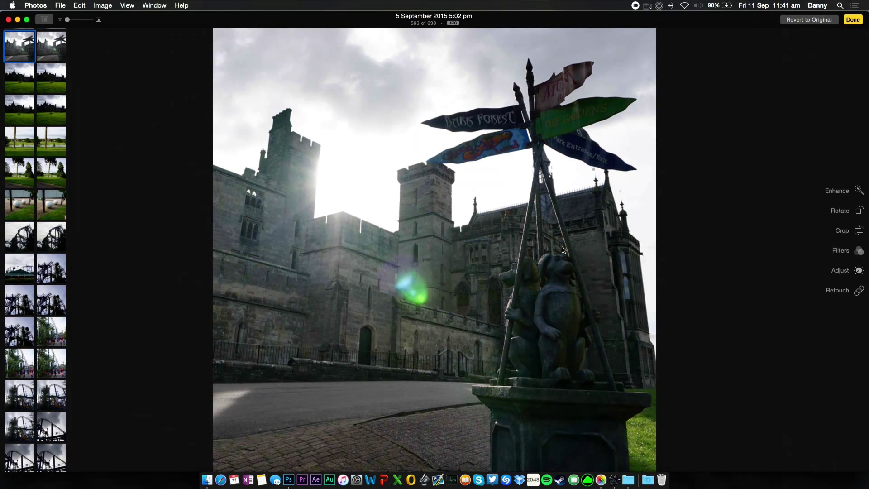
key(super+z)
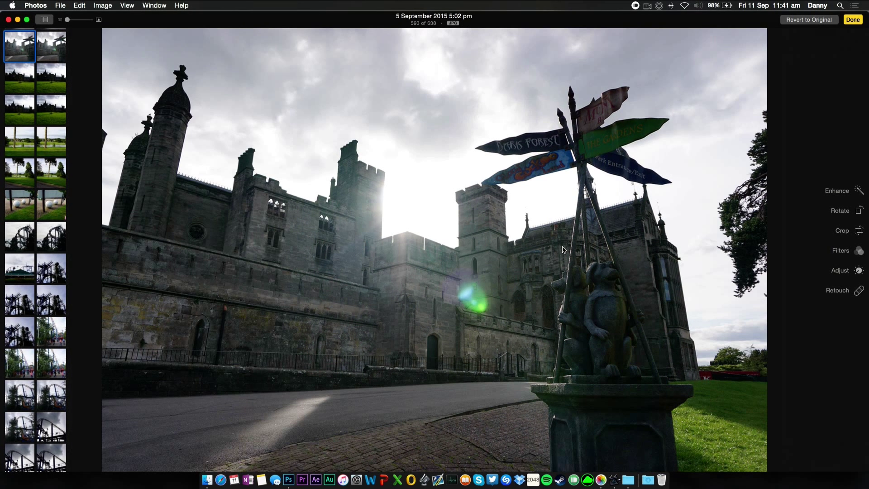
- Try the Mono, Tonal, Noir, Fade, Chrome, Process, Transfer and Instant filters on the castle photo in turn
click(844, 252)
click(812, 106)
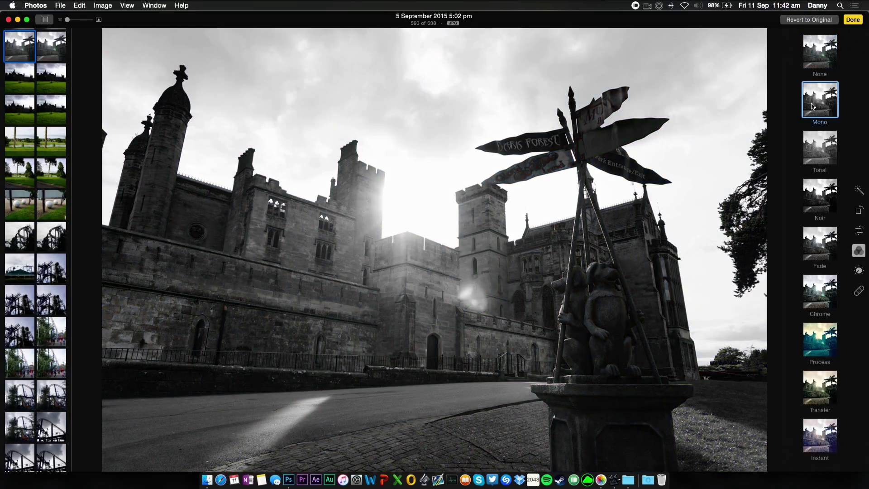
click(814, 159)
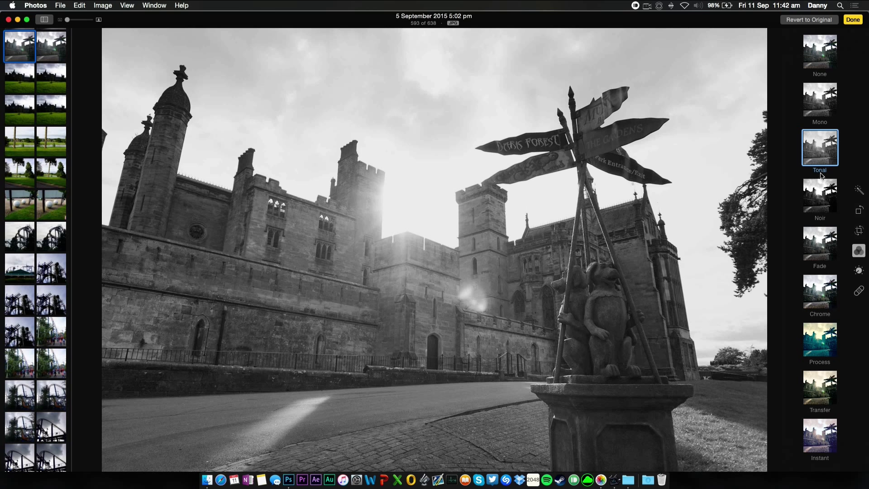
click(811, 195)
click(817, 249)
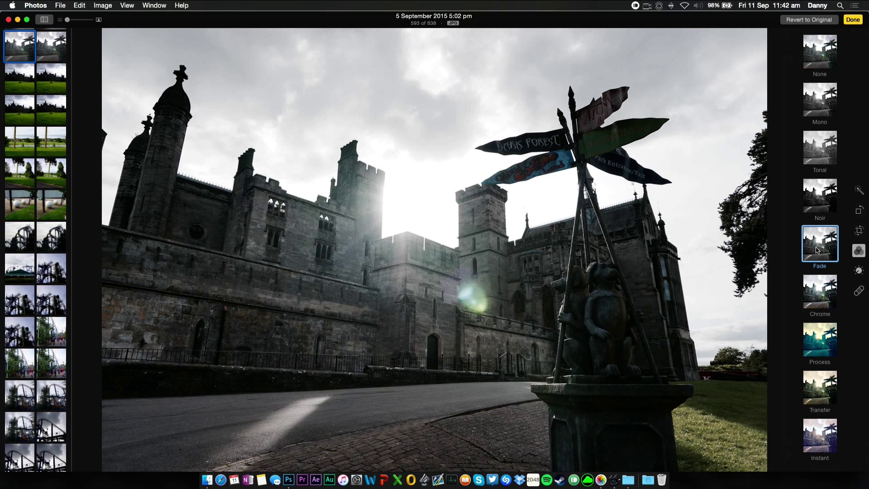
click(822, 289)
click(813, 334)
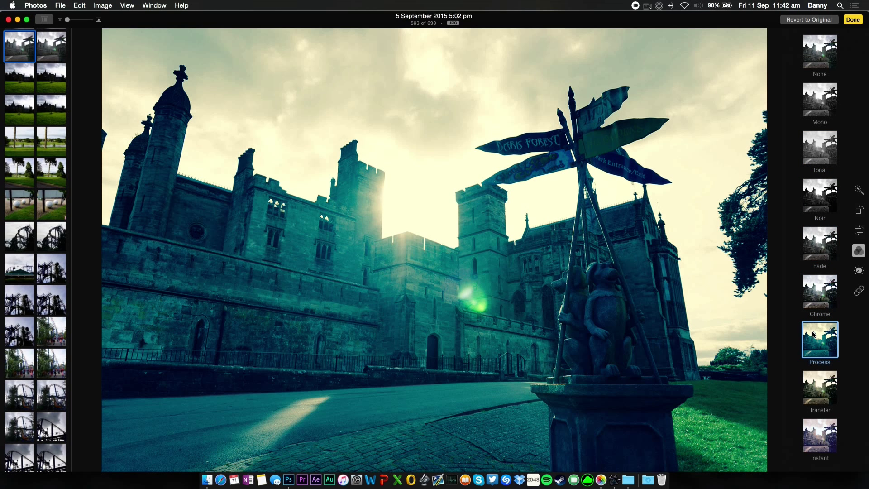
click(813, 385)
click(819, 435)
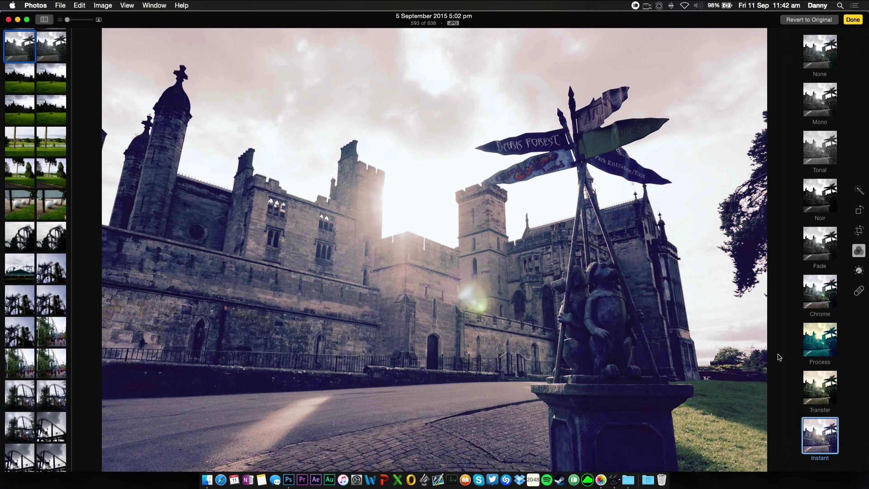
- Strengthen the castle photo's Light adjustment to shadows 0.51 and contrast 0.44, neutralise Color, and reduce Light again
click(858, 270)
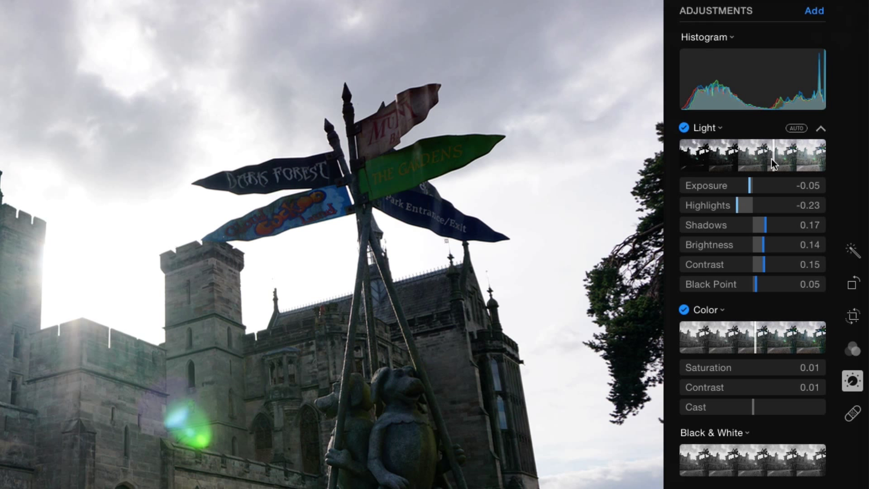
drag(771, 159, 798, 157)
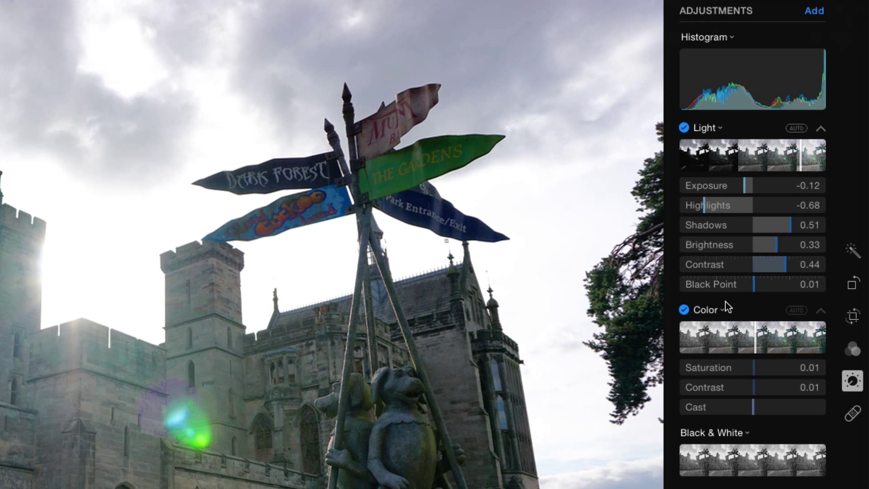
mouse_move(767, 343)
mouse_down()
mouse_move(797, 342)
mouse_move(753, 341)
mouse_up()
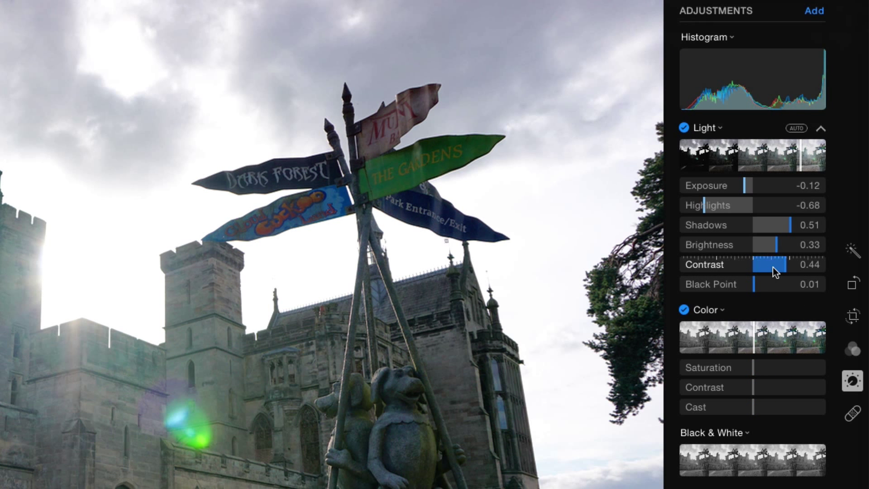
drag(799, 155, 774, 155)
- Retouch away the weather vane above the castle's roof spire with a slightly larger brush, and leave the Retouch tool
click(853, 412)
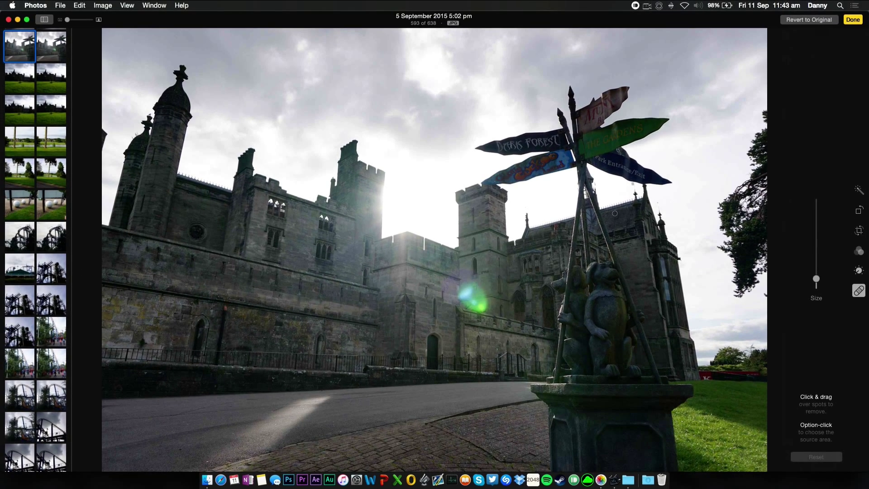
scroll(614, 213, up, 3)
scroll(615, 213, up, 3)
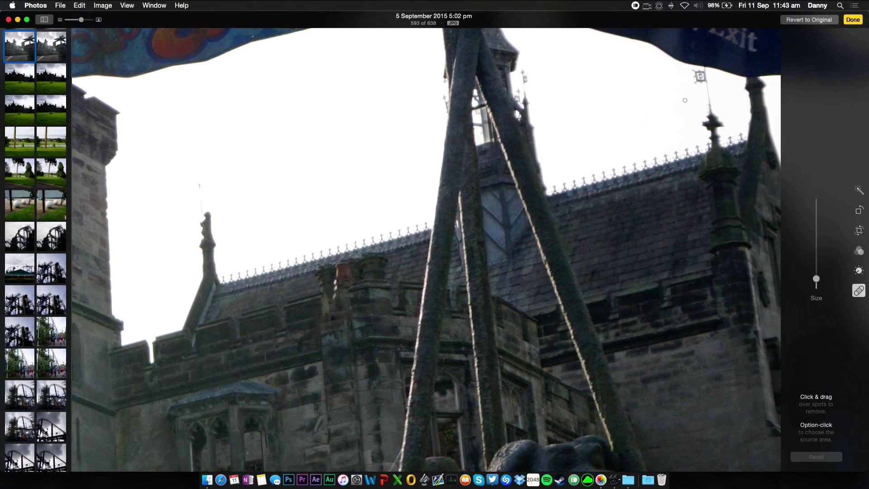
drag(816, 278, 815, 275)
click(699, 80)
click(706, 102)
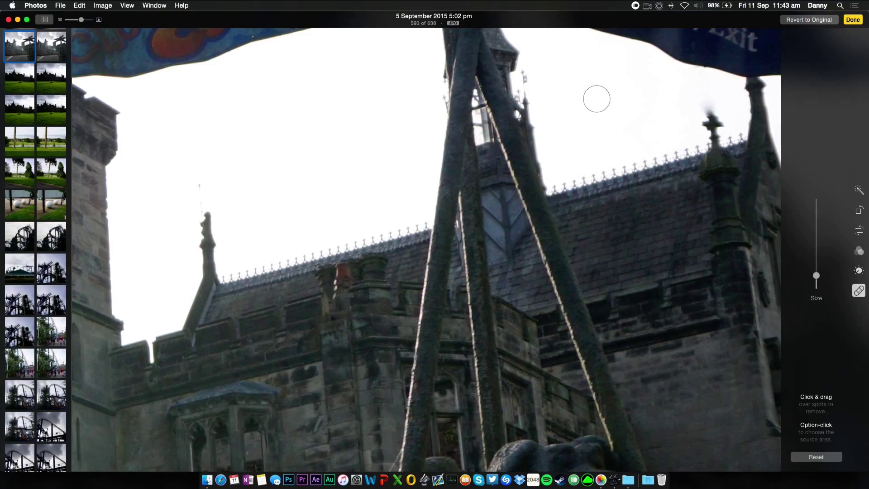
click(704, 103)
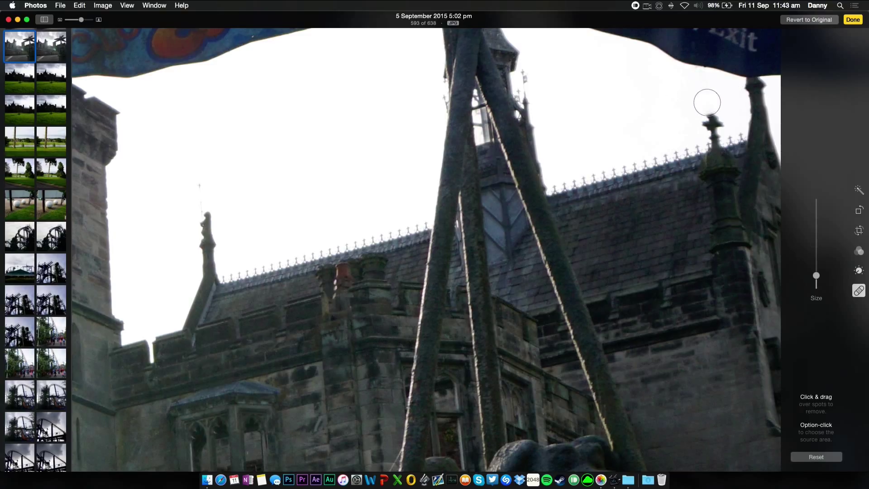
click(704, 102)
key(Escape)
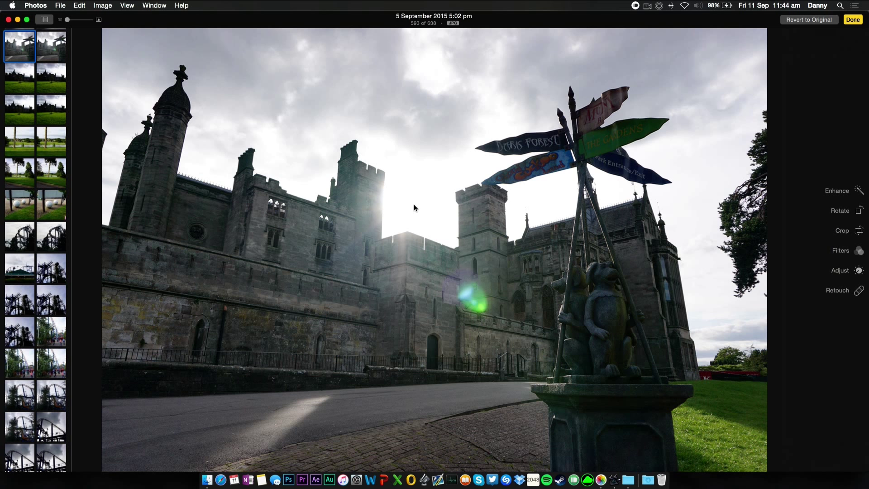
- Try using the RAW file as the castle photo's original
right_click(445, 179)
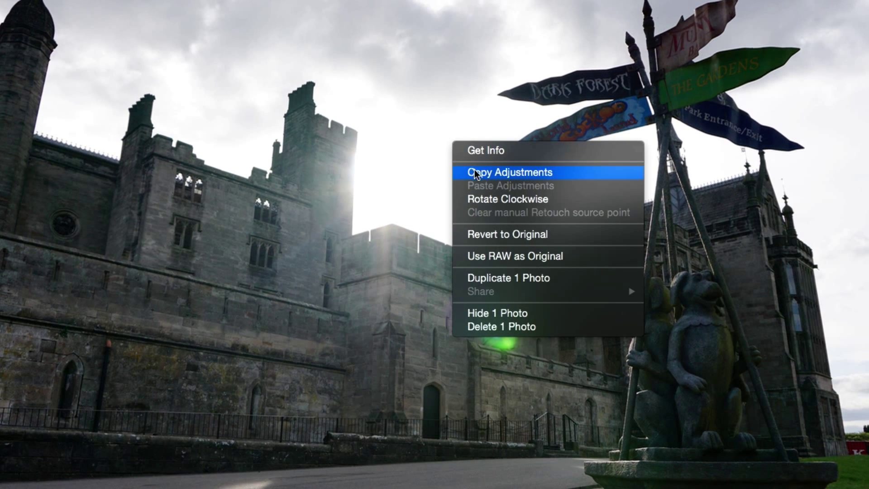
click(489, 254)
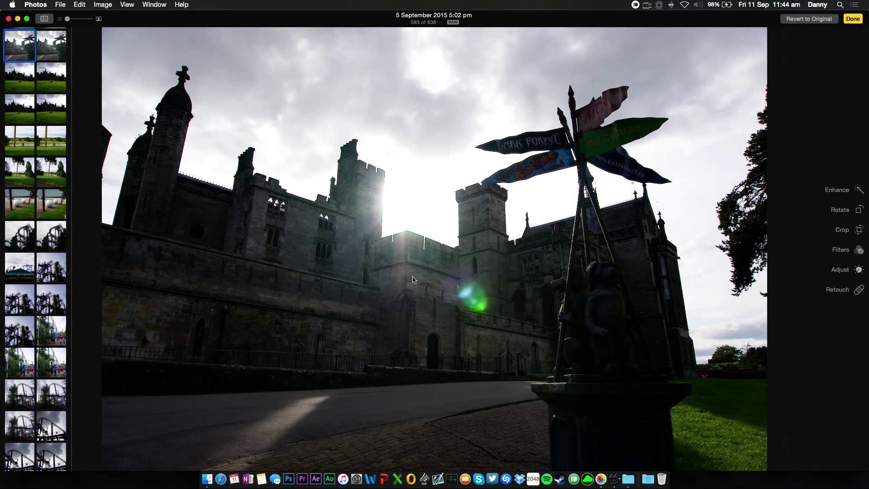
key(a)
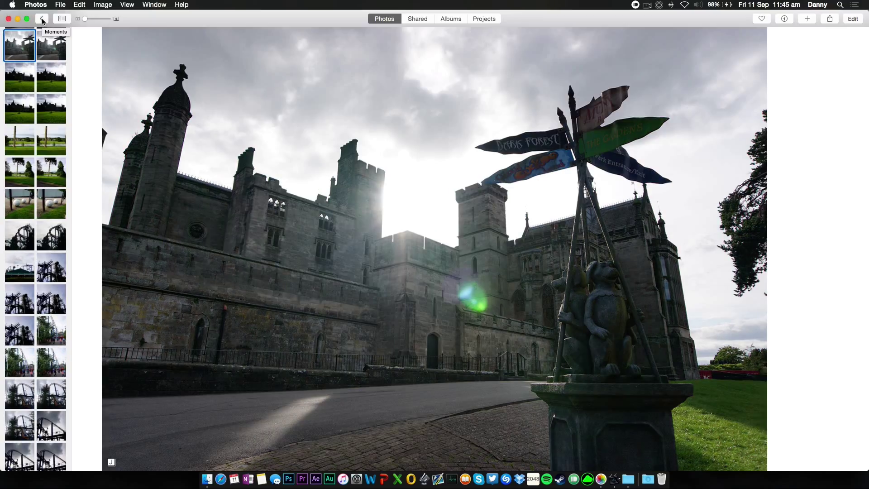
- Return to the moments view and look through the Saturday and Sunday photos
click(42, 19)
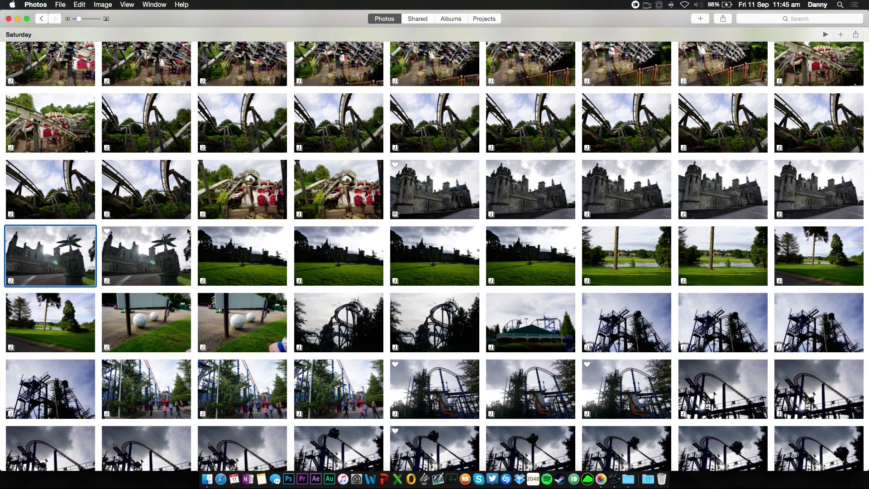
scroll(271, 258, down, 10)
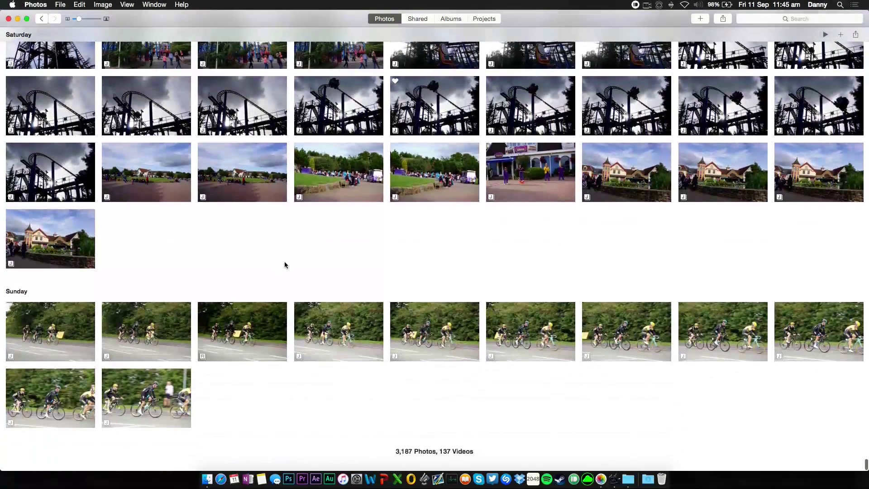
scroll(276, 261, up, 15)
scroll(264, 263, down, 10)
scroll(269, 264, down, 2)
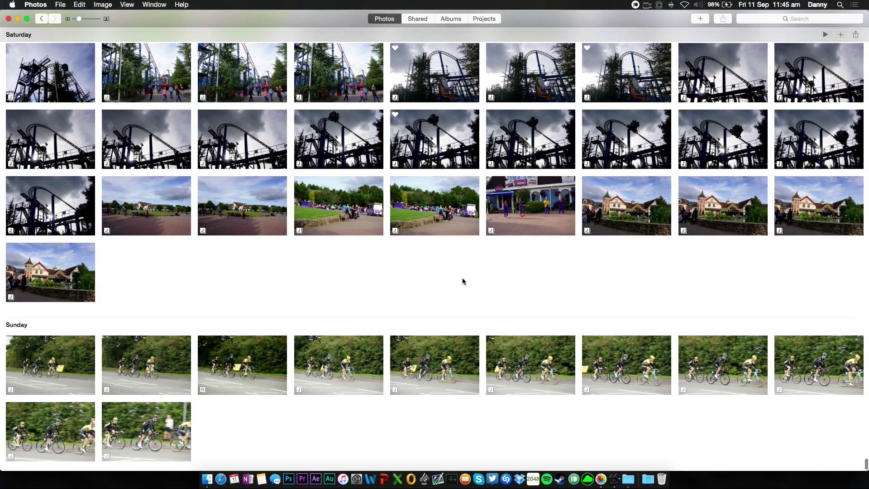
- Select all photos, clear the selection, and select several separate Saturday photos, including coaster and castle shots
key(super+a)
click(268, 290)
click(70, 289)
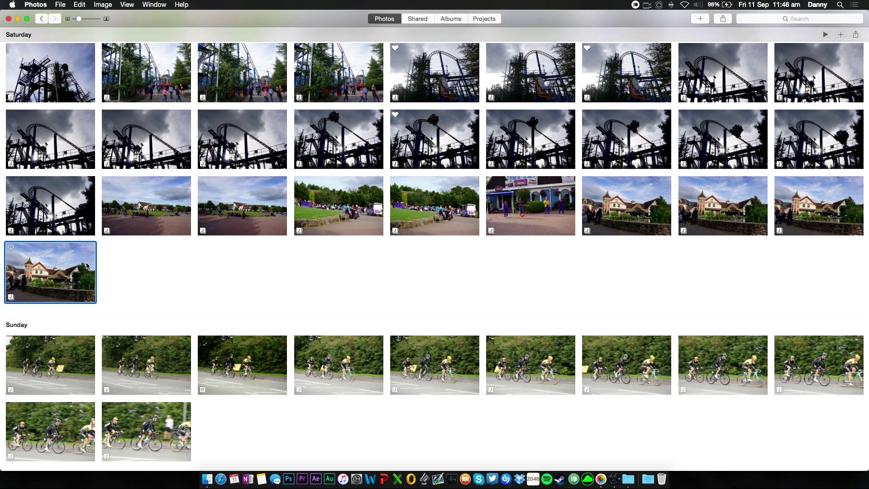
super+click(57, 193)
super+click(244, 79)
scroll(244, 134, up, 10)
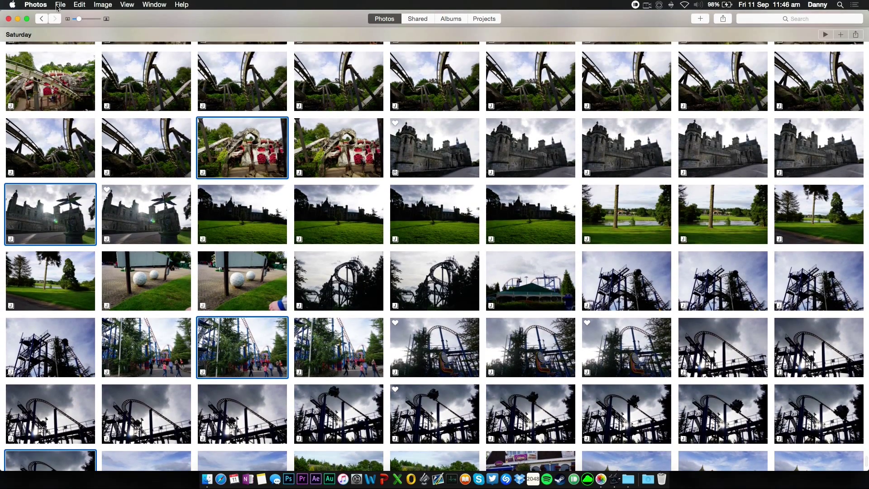
- Start exporting the five selected photos with JPEG as the photo kind and Maximum JPEG quality
click(60, 4)
mouse_move(148, 193)
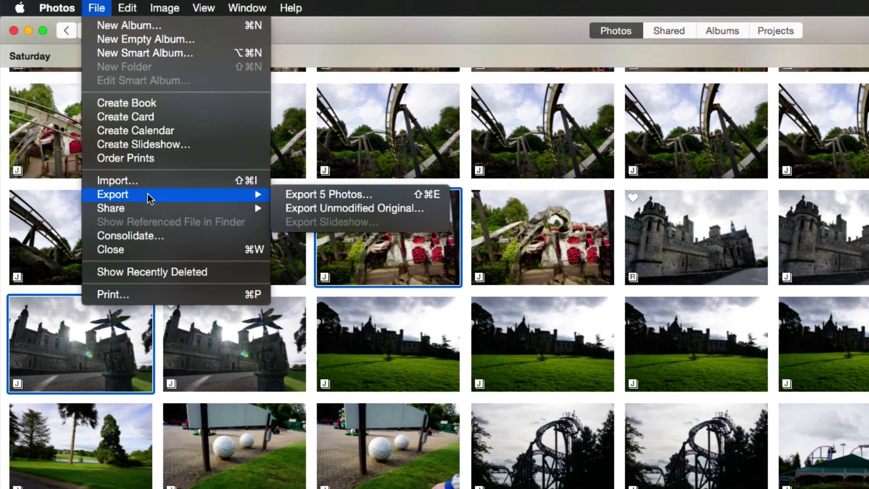
click(360, 194)
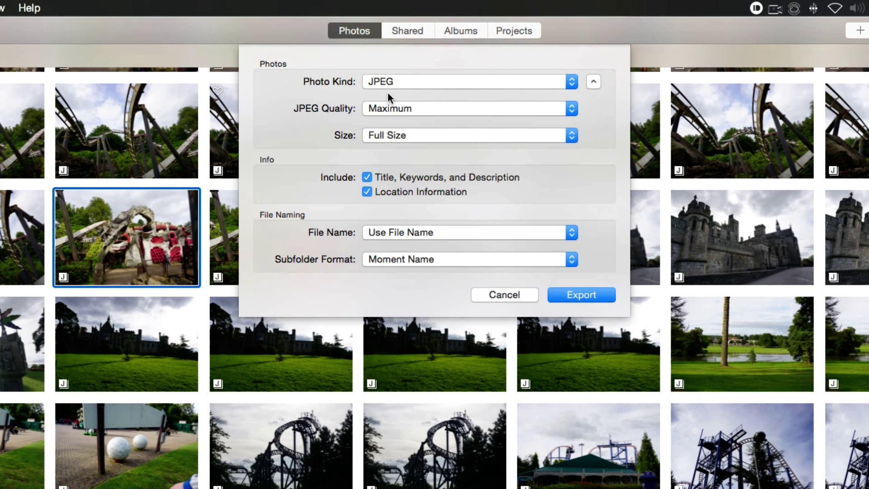
click(434, 85)
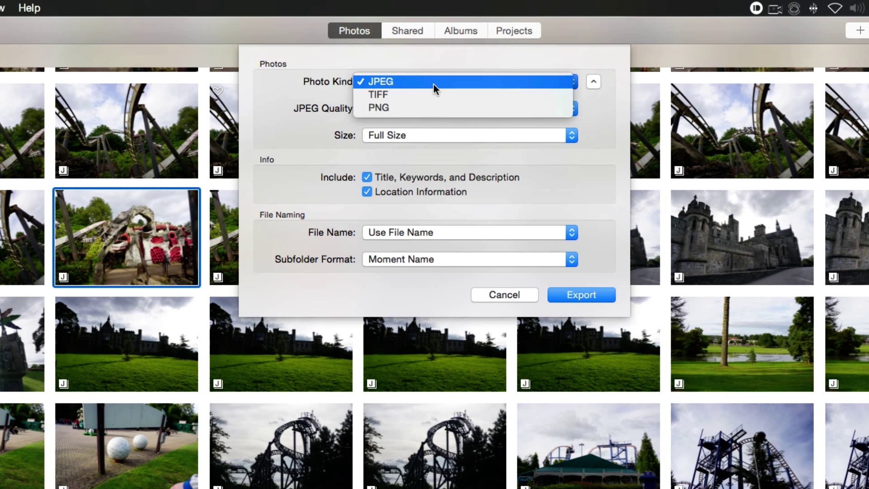
click(308, 88)
click(402, 110)
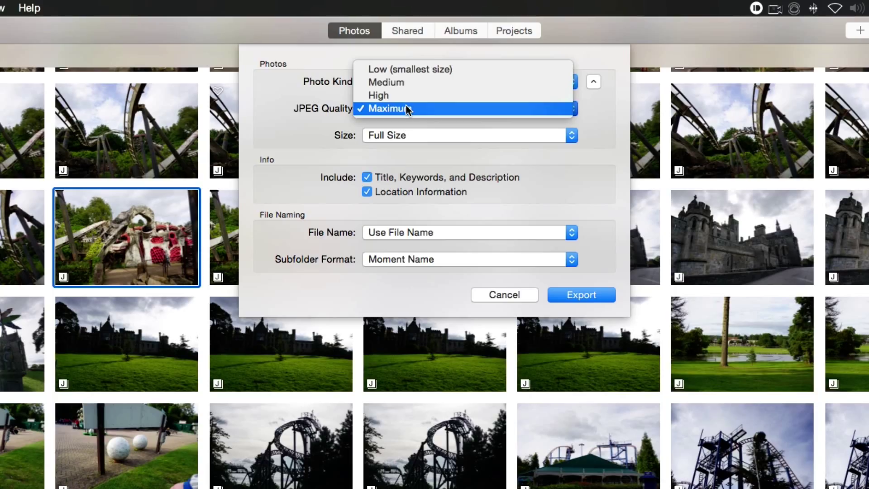
click(409, 110)
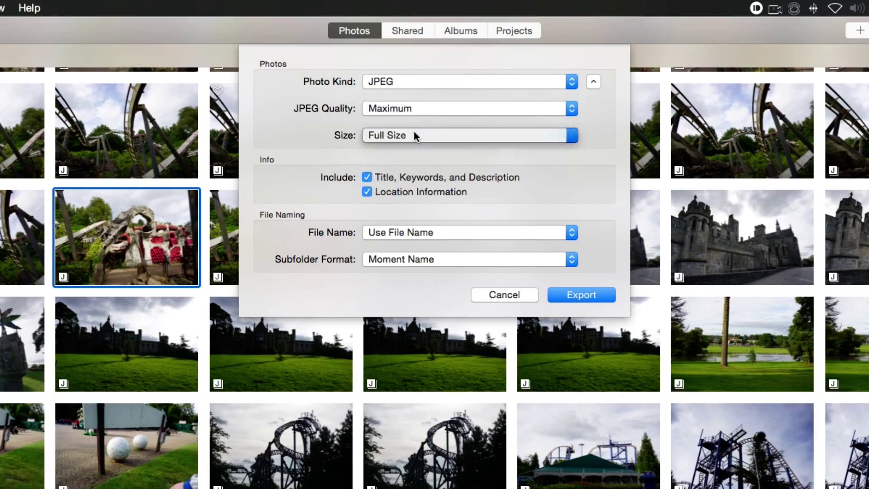
- Try the Custom export size, and return the size to Full Size
click(414, 133)
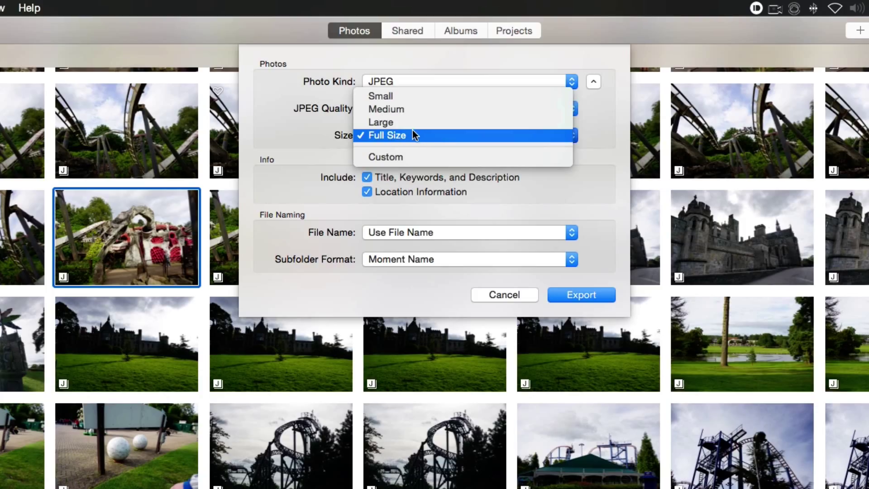
click(430, 131)
click(428, 132)
click(414, 158)
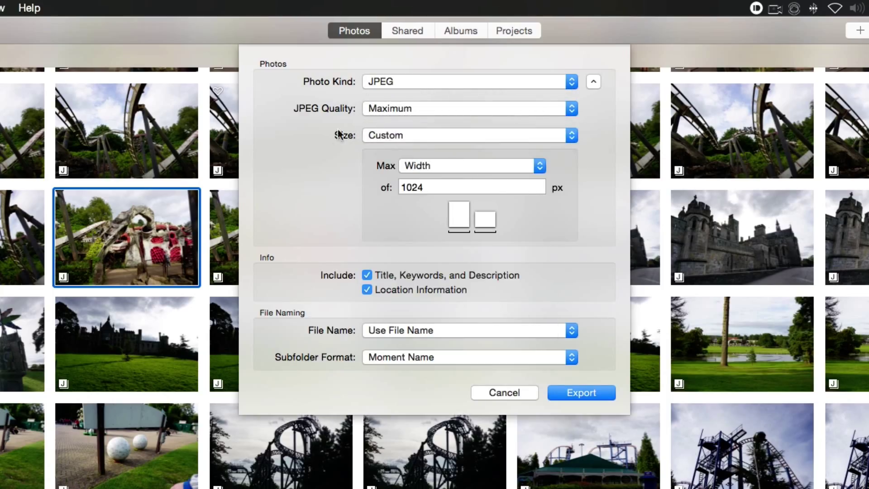
click(407, 135)
click(429, 109)
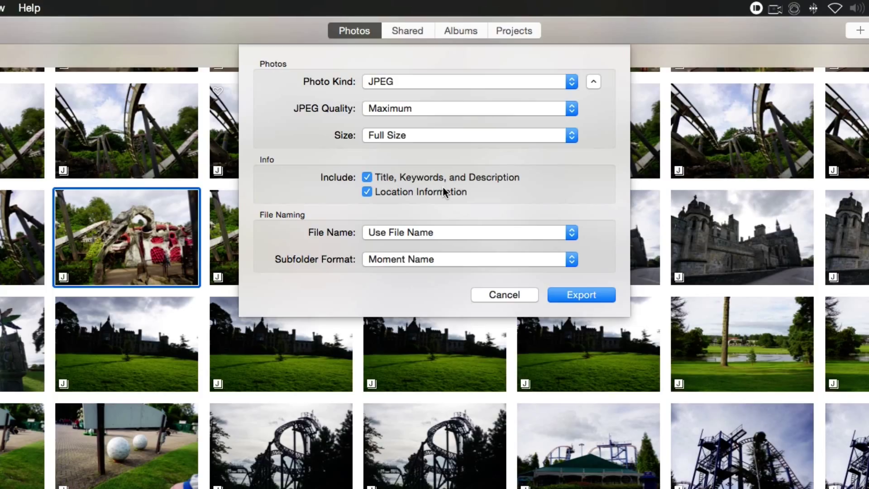
- Keep Use File Name and the Moment Name subfolder format, and export the photos to the Desktop
click(427, 233)
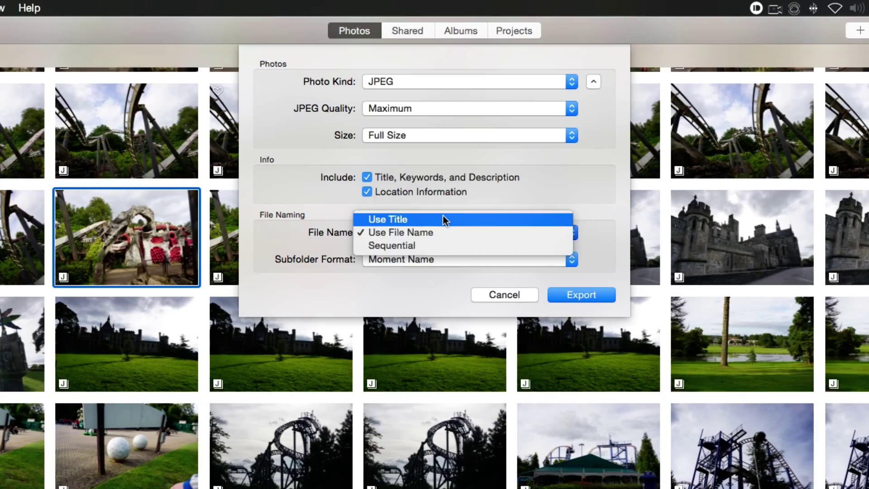
click(458, 260)
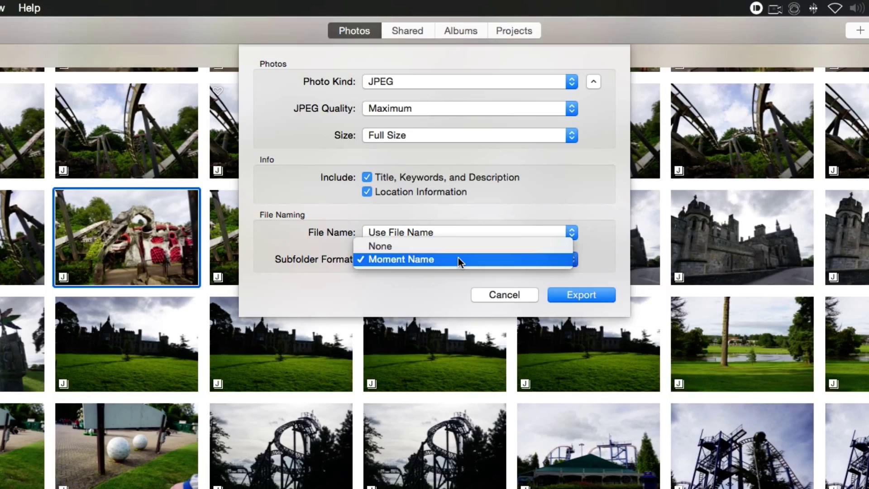
click(458, 257)
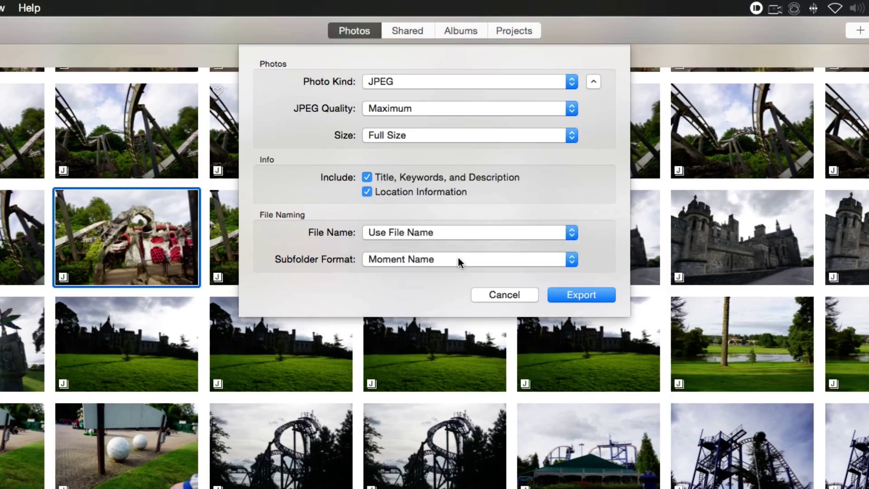
click(583, 296)
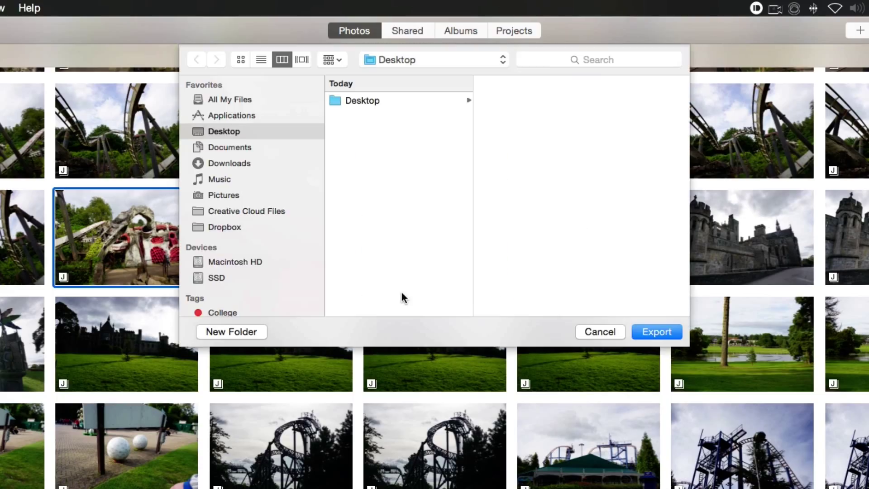
scroll(238, 271, down, 5)
scroll(240, 269, up, 5)
click(667, 330)
- Check the export notification, and look through the exported JPEGs in the desktop folder 5 September 2015
click(854, 5)
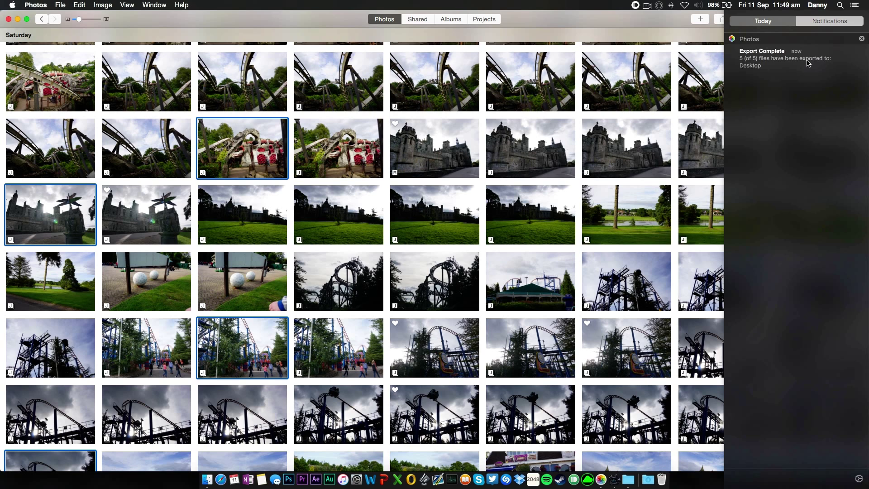
click(706, 52)
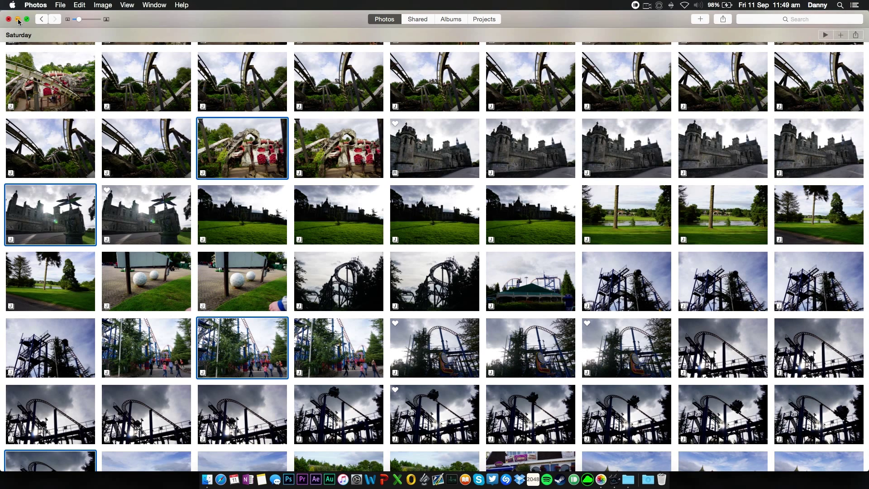
click(18, 20)
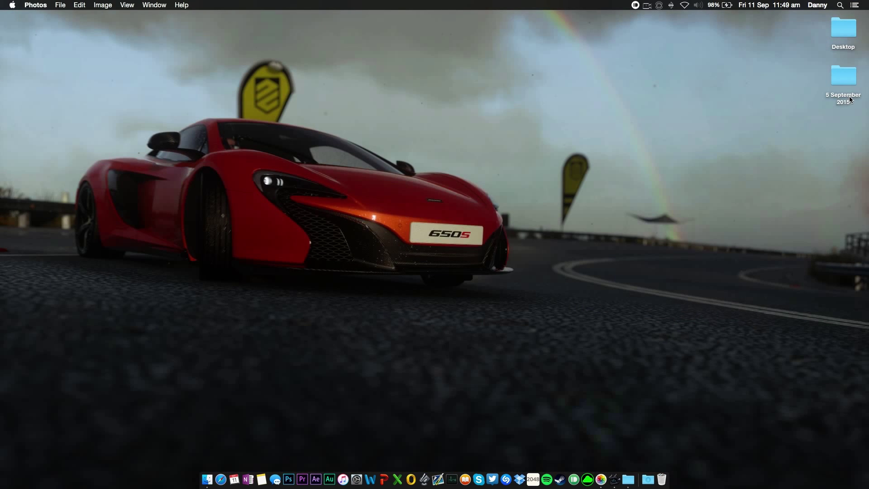
double_click(849, 82)
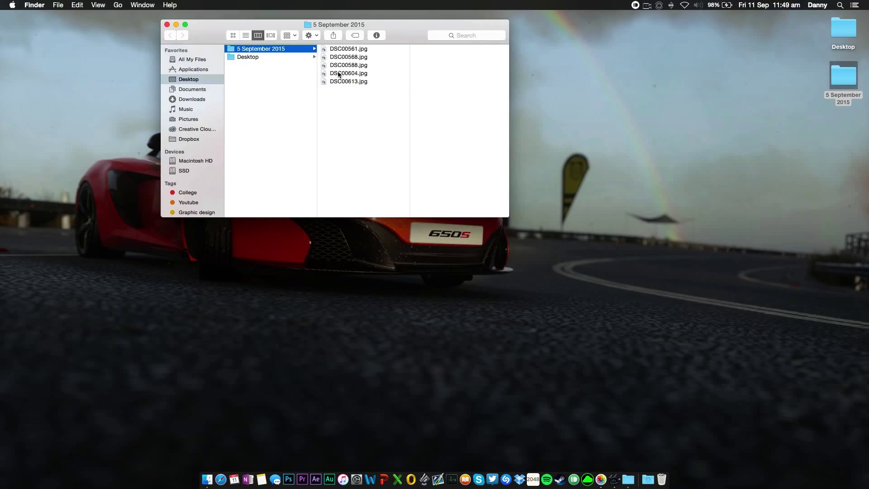
click(356, 81)
key(Up)
key(Up)
key(Up)
key(Up)
- Switch back to Photos, clear the old selection, and select the first seven and last two Sunday cycling photos
click(601, 479)
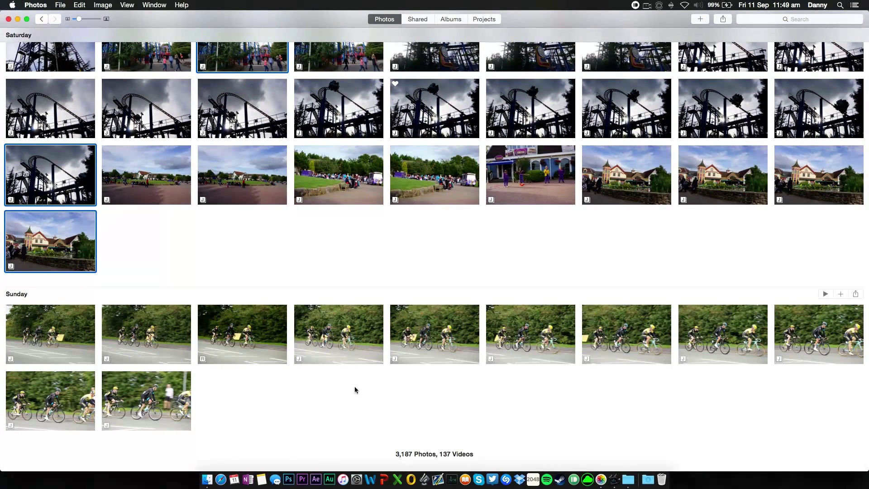
click(320, 393)
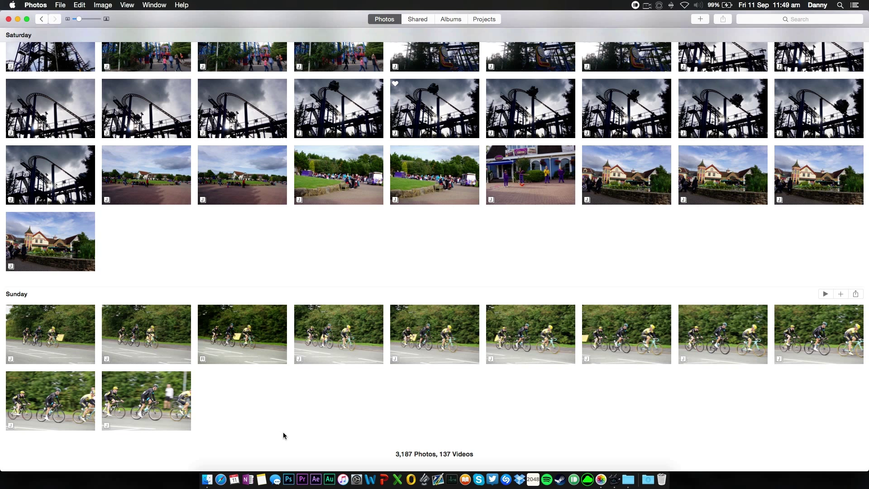
drag(218, 425, 66, 365)
key(shift+Right)
key(shift+Right)
key(shift+Right)
key(shift+Right)
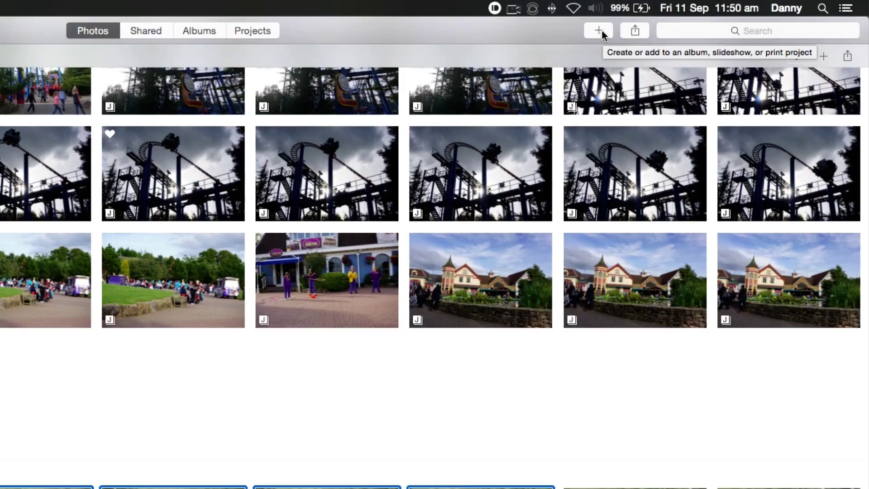
- Add the nine selected cycling photos to a new album named Bikr
click(600, 30)
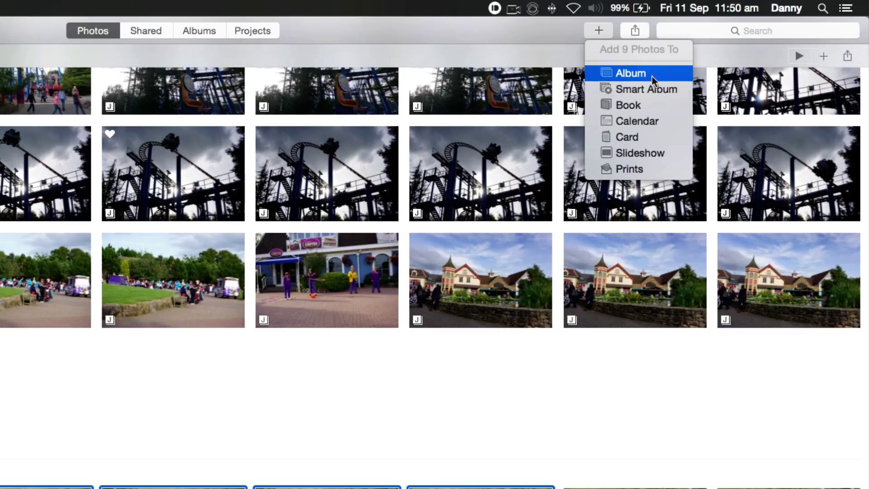
click(634, 72)
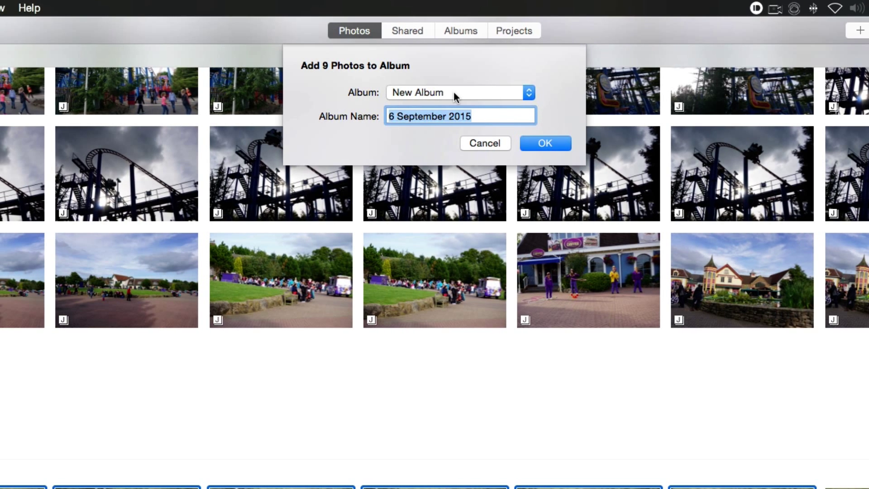
click(453, 94)
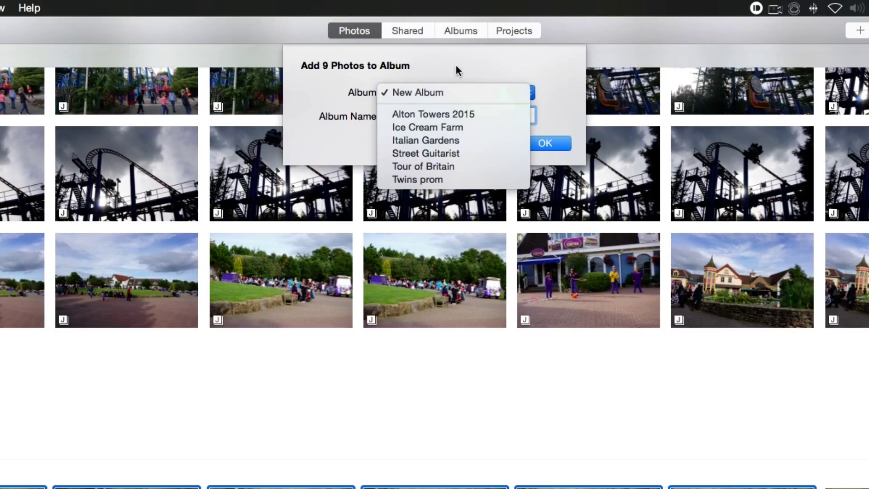
click(440, 92)
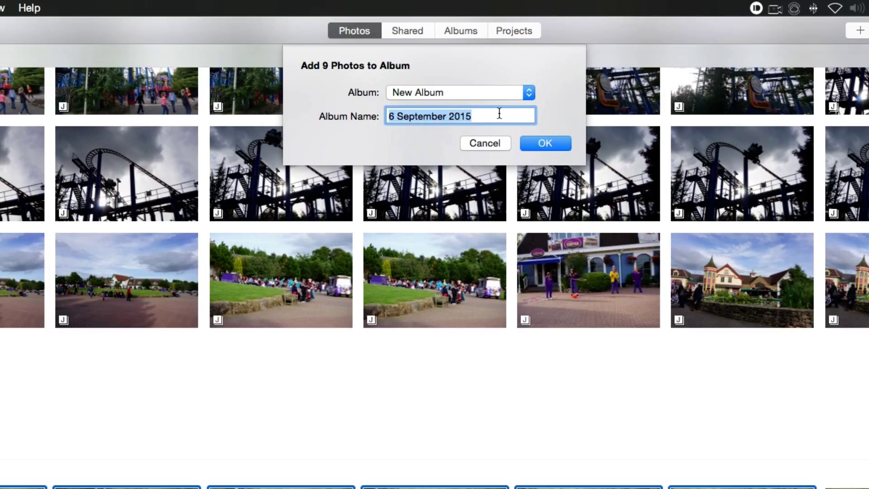
text(Bike)
key(Return)
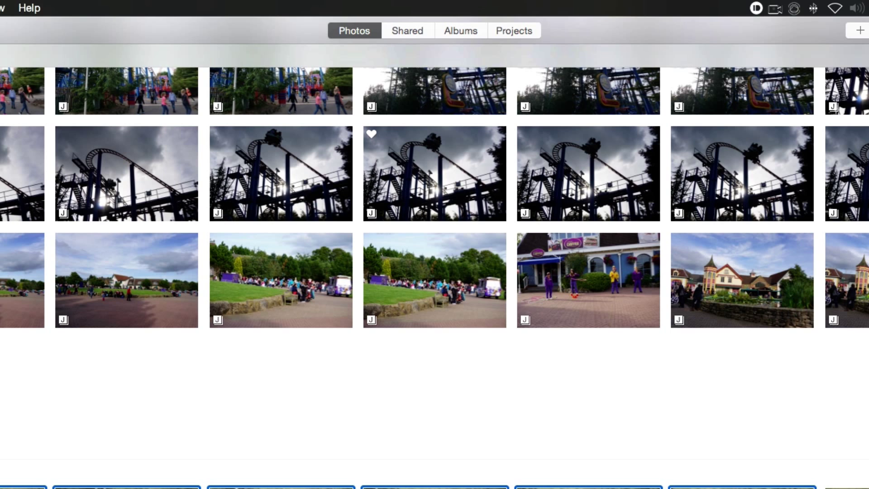
- Show the albums, open the Bikr album to view its photos, and return to the albums overview
click(453, 25)
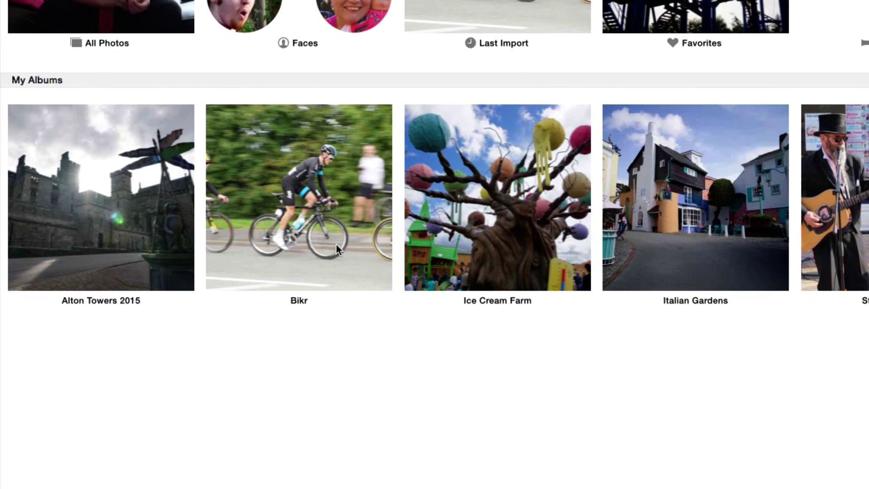
click(53, 458)
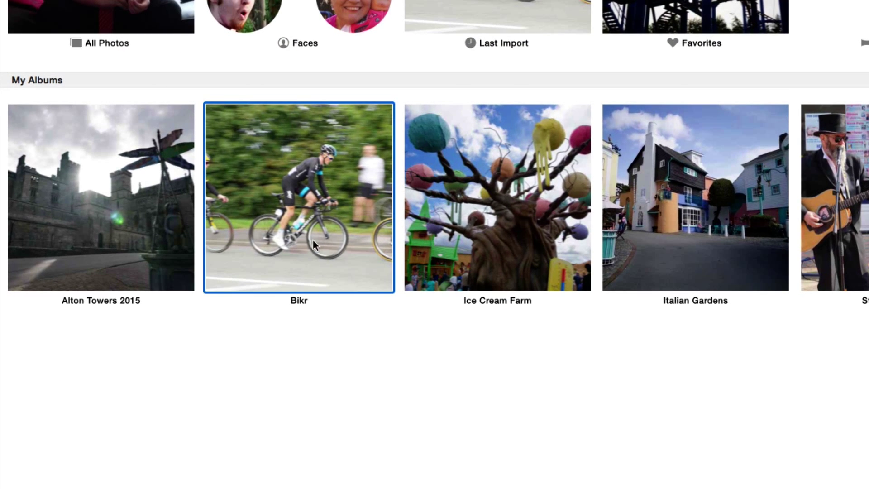
double_click(315, 245)
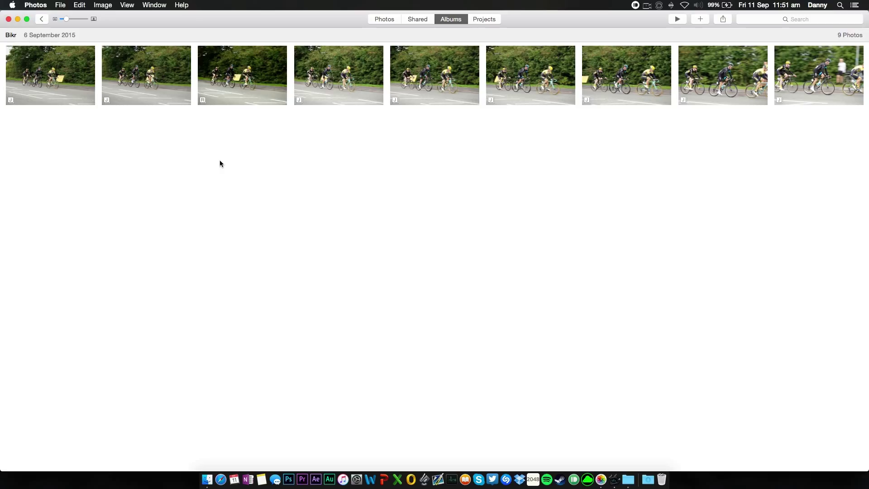
click(41, 18)
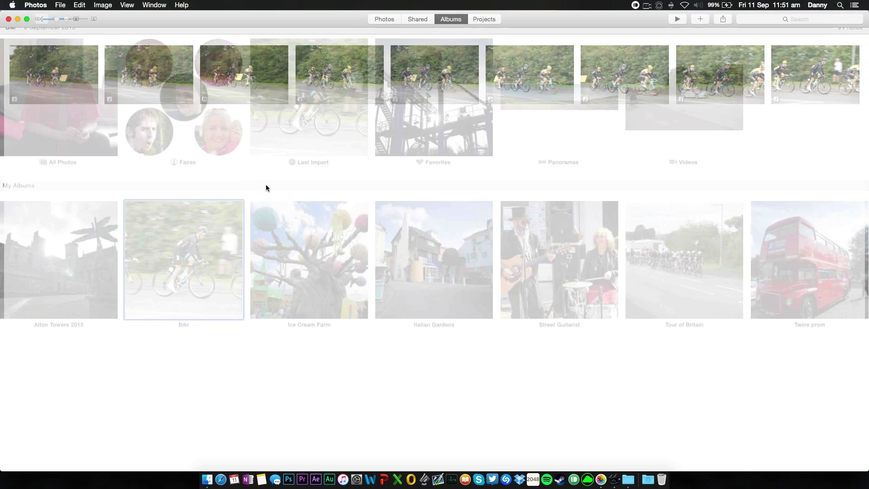
- Make the third cycling photo the key photo of the Bikr album, and return to the albums overview
click(183, 268)
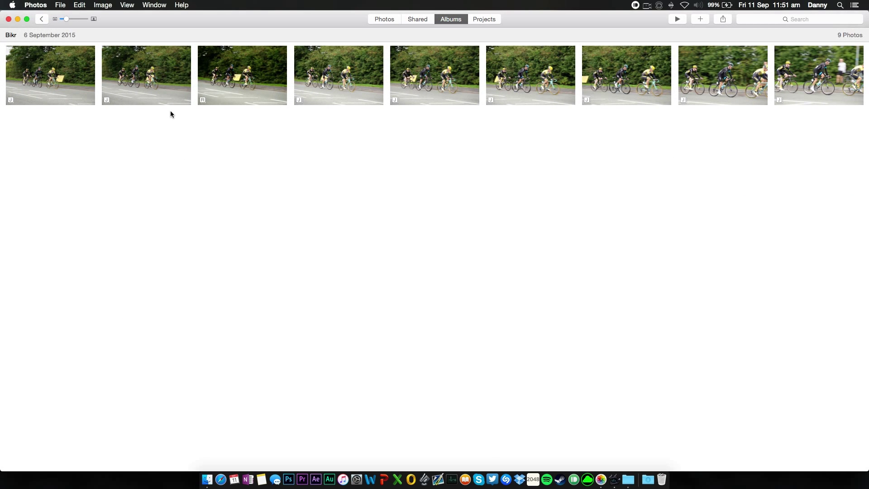
click(240, 83)
right_click(241, 83)
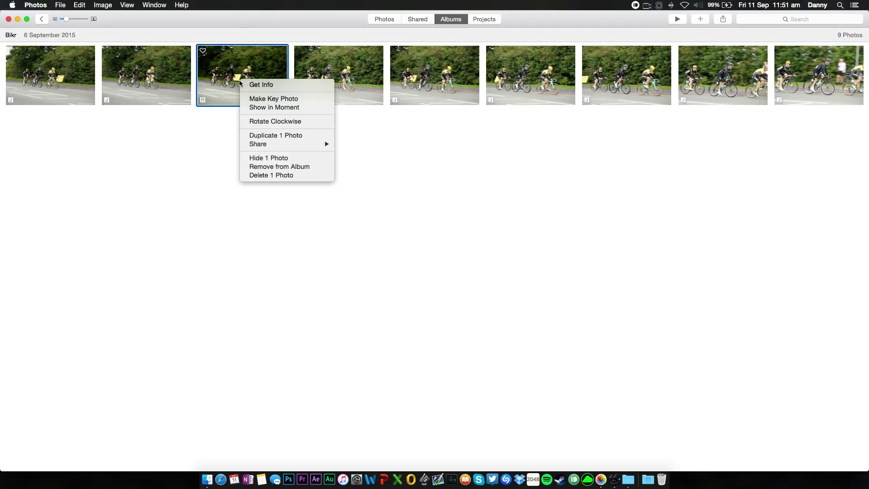
click(302, 99)
click(41, 19)
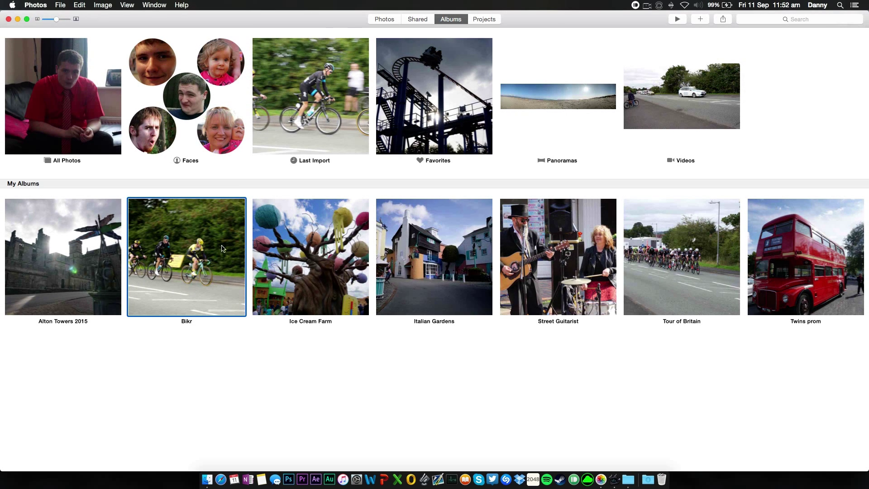
- Return to the moments view, and look at the general preferences for library location, importing and metadata
key(super+1)
click(413, 404)
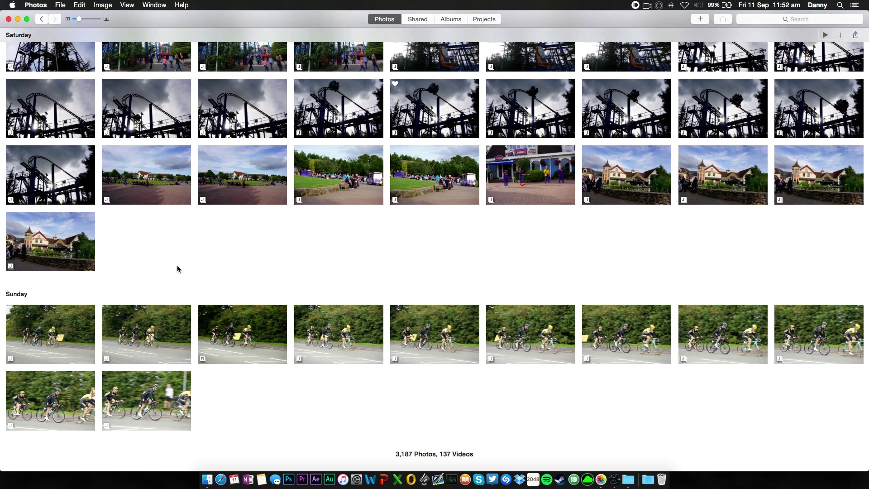
click(38, 5)
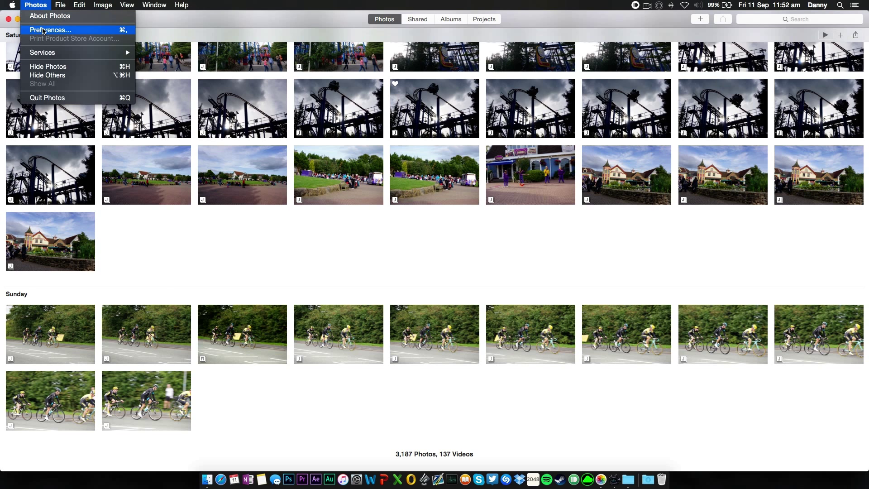
click(46, 30)
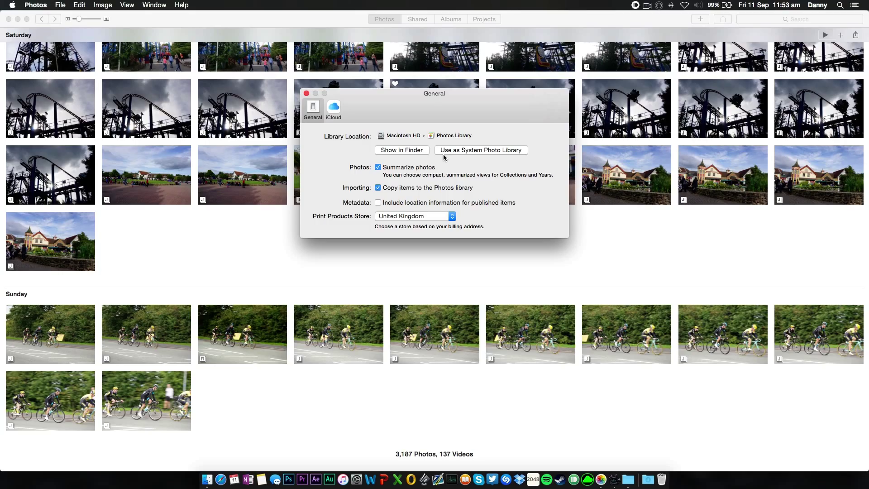
click(381, 276)
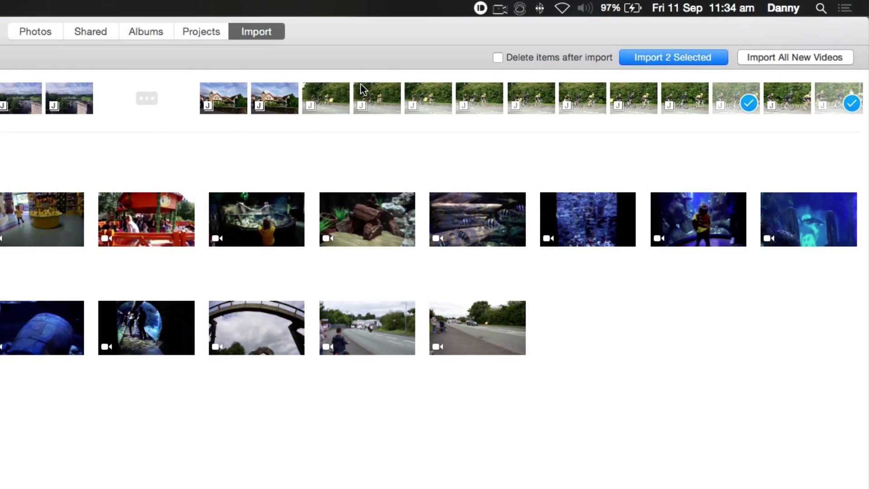
click(280, 91)
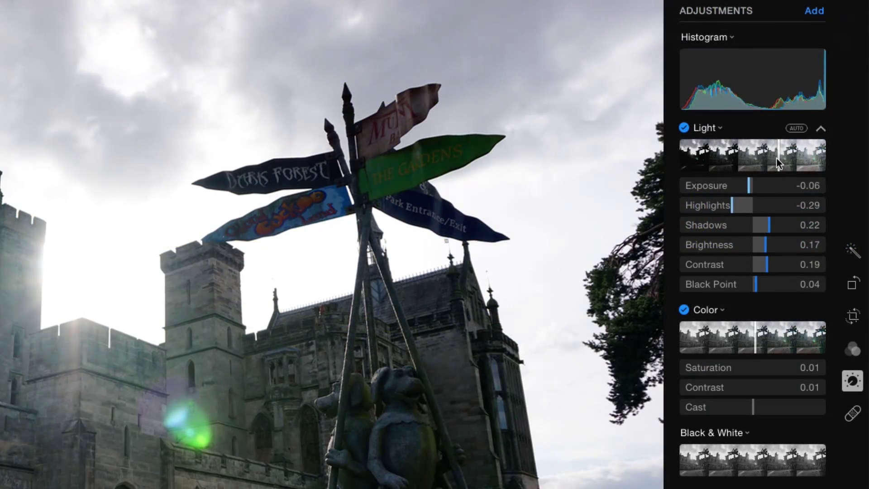
drag(776, 157, 796, 157)
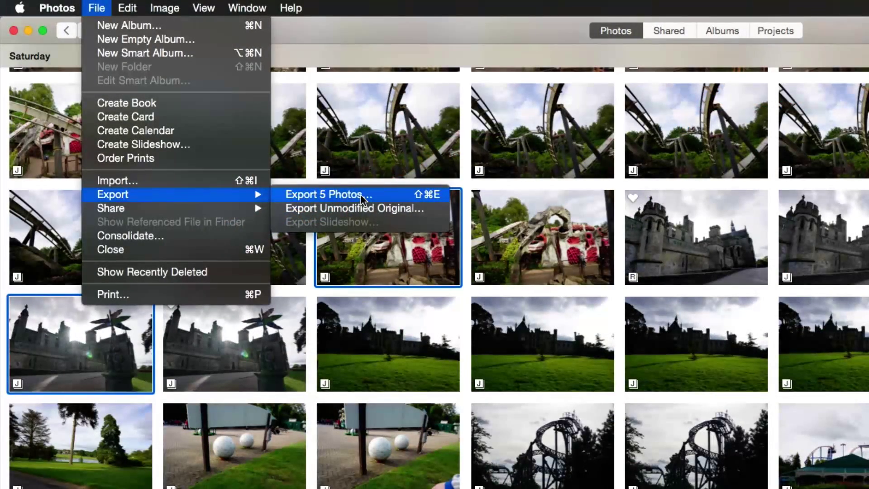
click(360, 195)
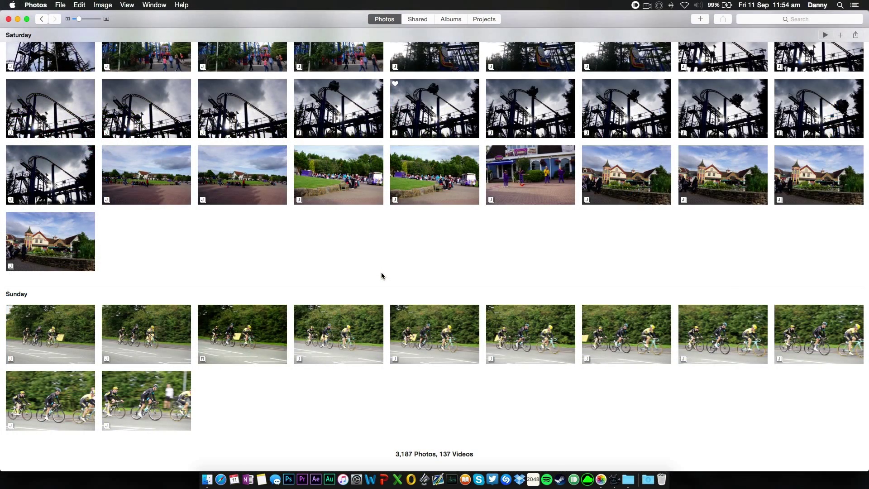